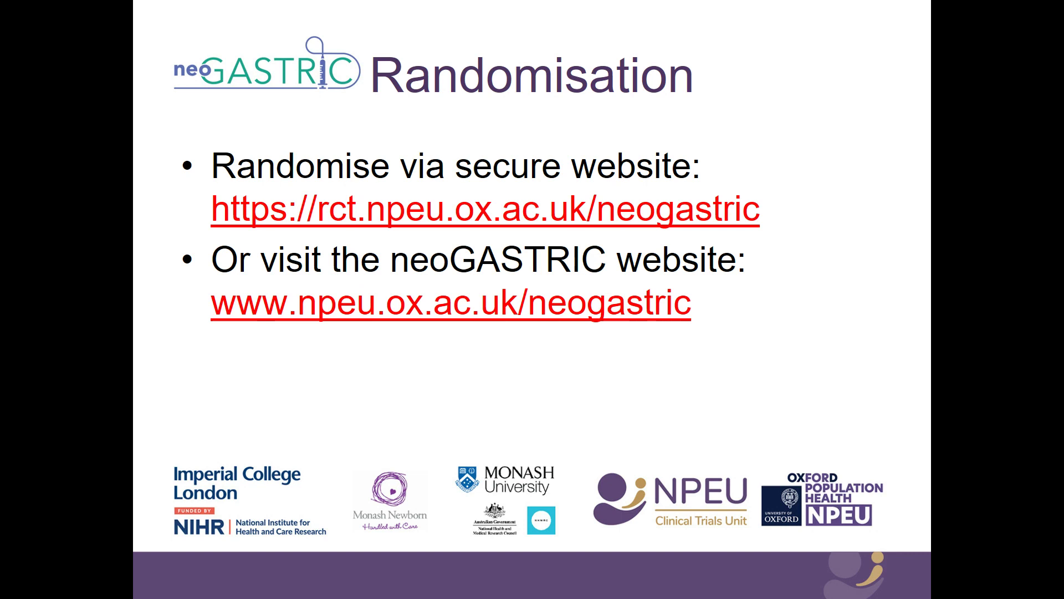
Step: Leave the PowerPoint slideshow and switch to the neoGASTRIC test login page in Firefox
key(alt+Tab)
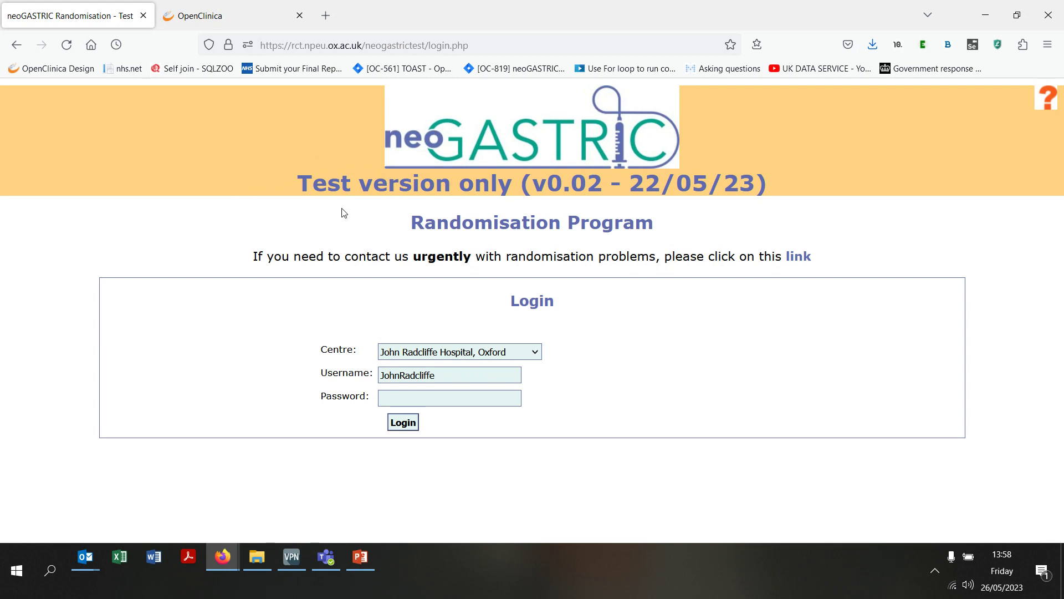
Step: Log in with John Radcliffe Hospital, Oxford as the centre and the account password
click(416, 358)
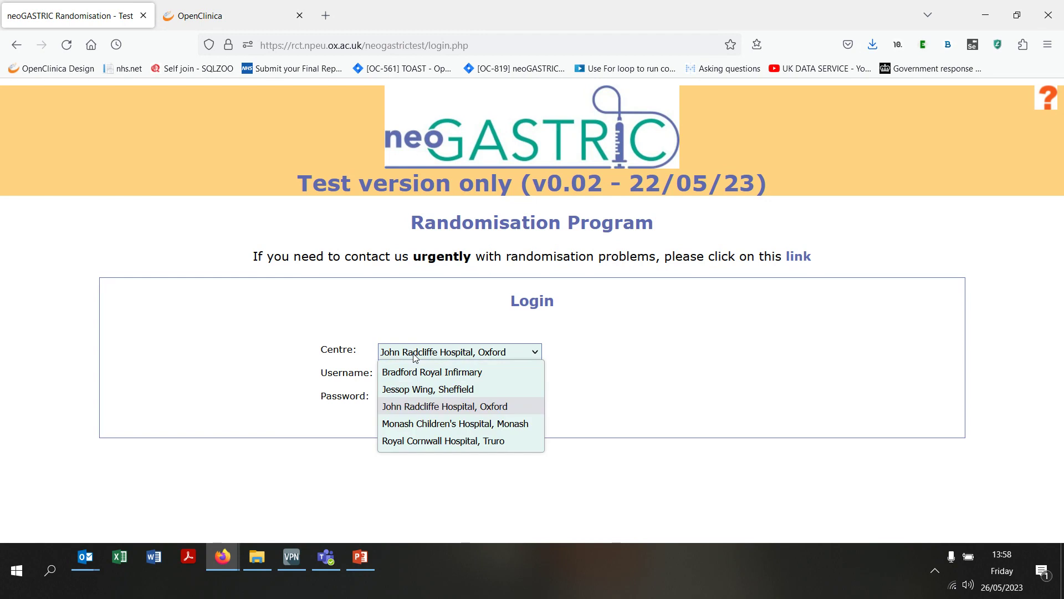
click(415, 357)
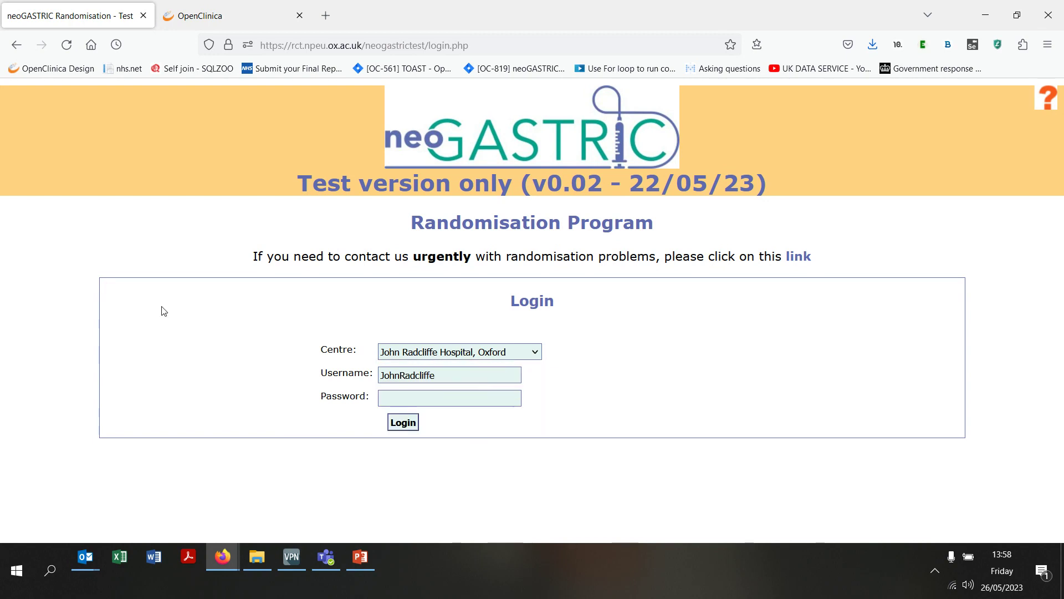
click(390, 396)
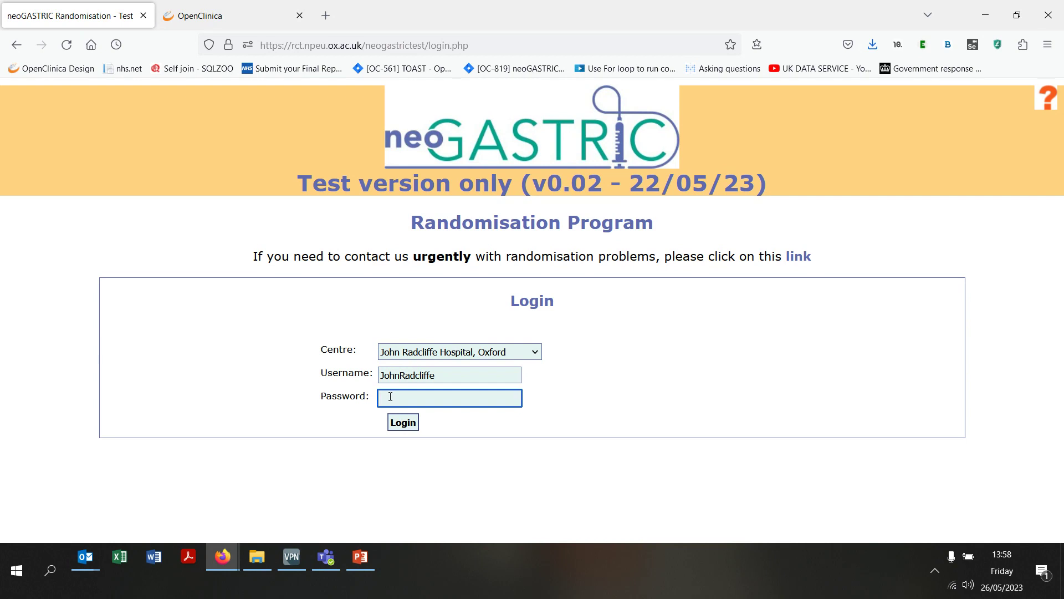
text(*****)
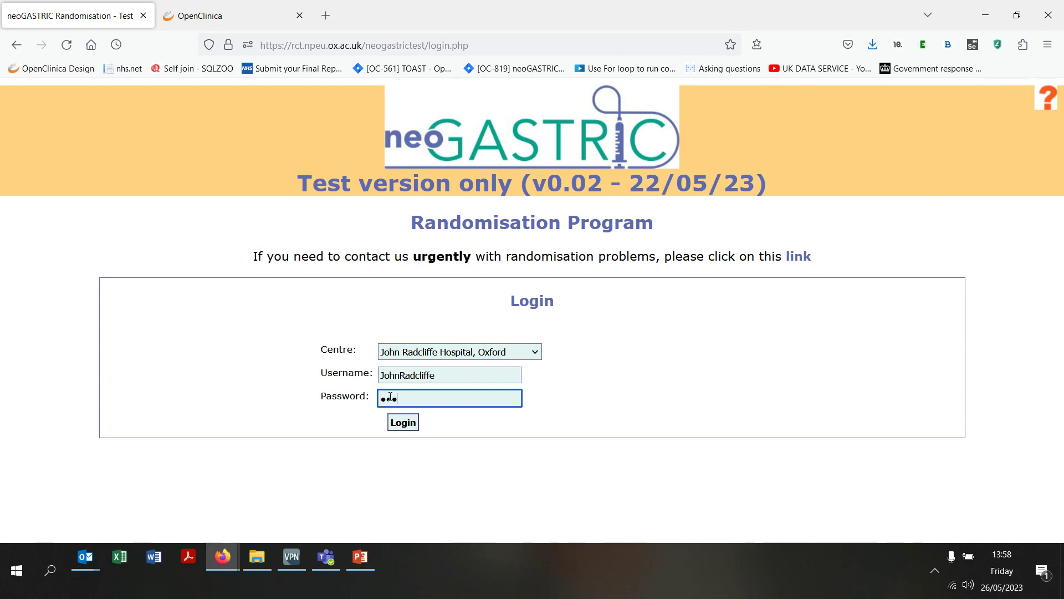
text(****)
key(Return)
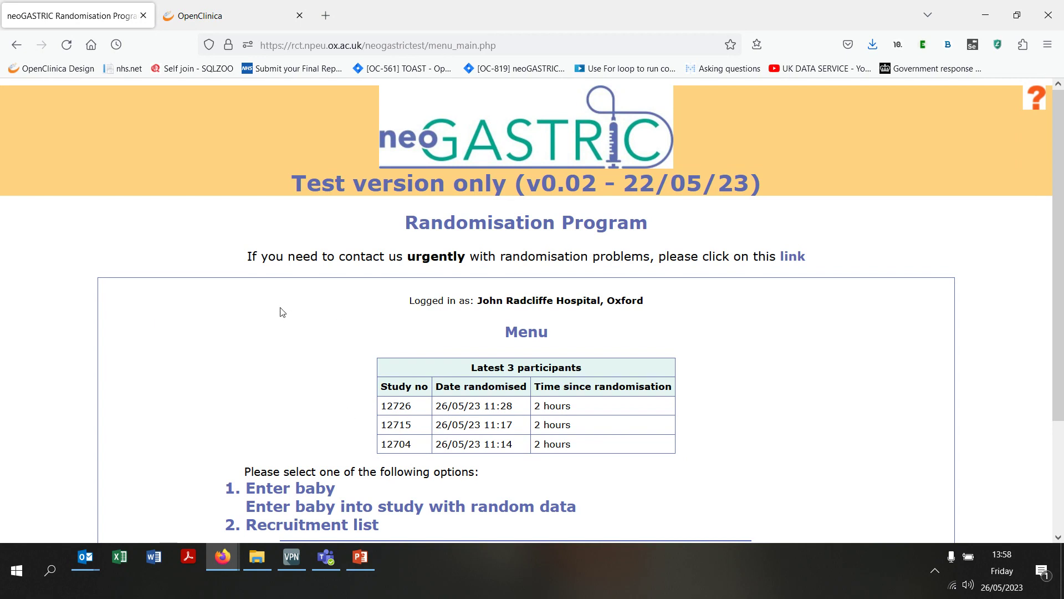
Step: Start a new baby entry and answer No to multiple pregnancy and sibling already randomised
click(317, 489)
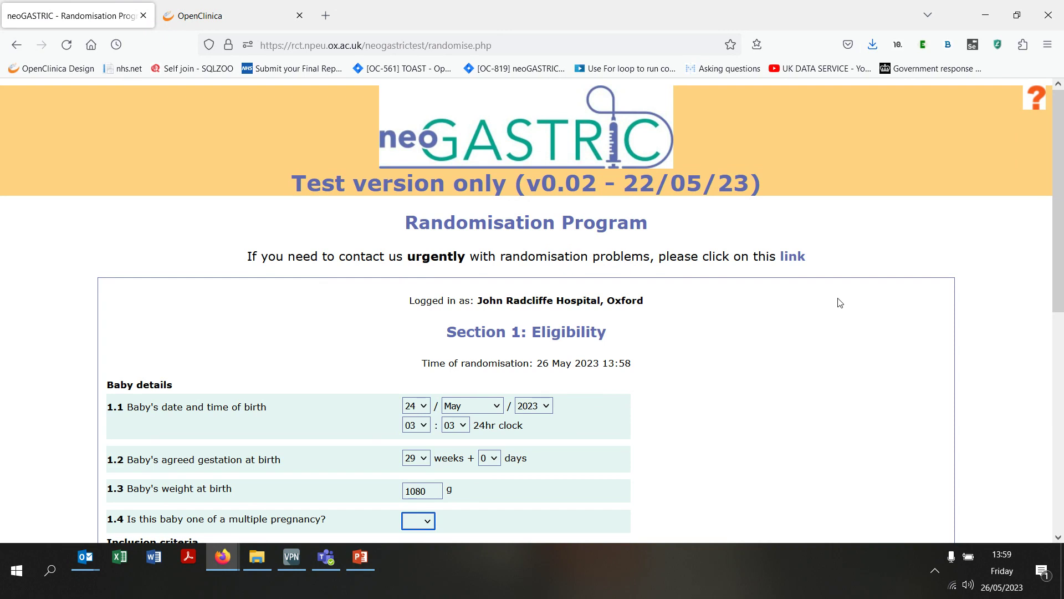
scroll(840, 303, down, 3)
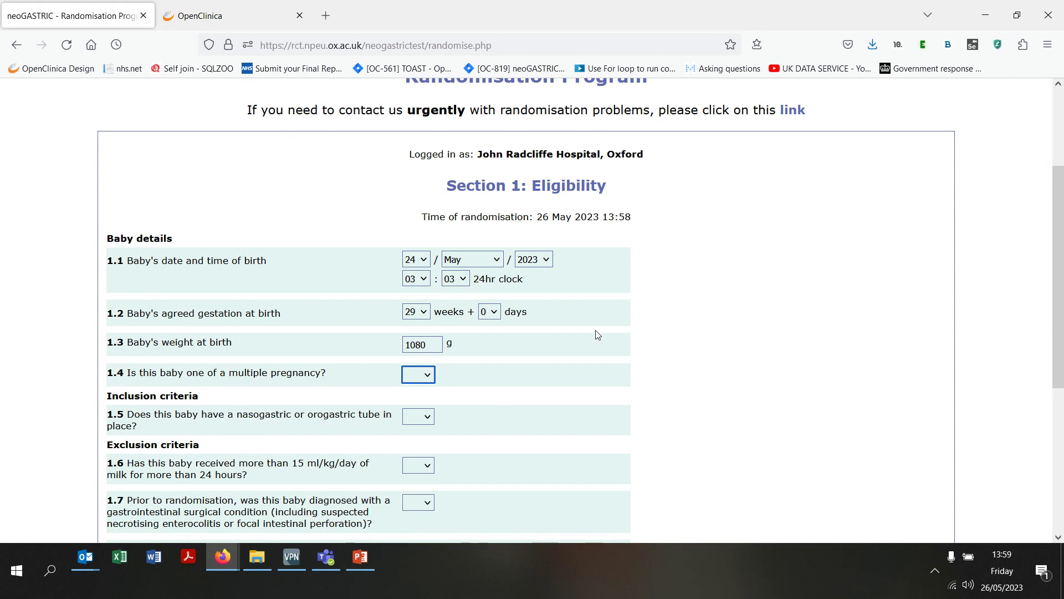
click(417, 377)
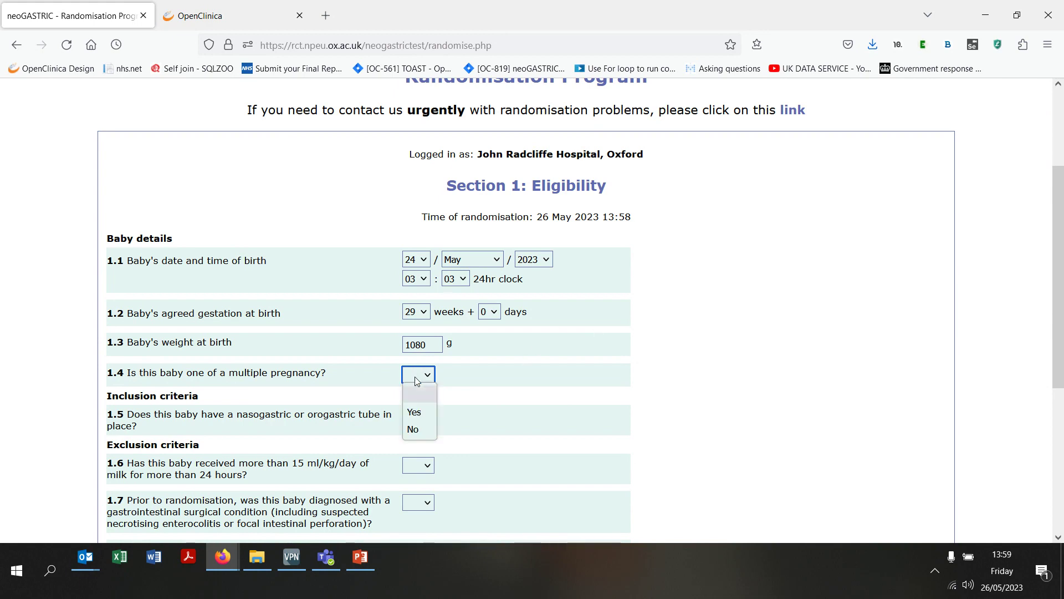
click(417, 411)
click(420, 410)
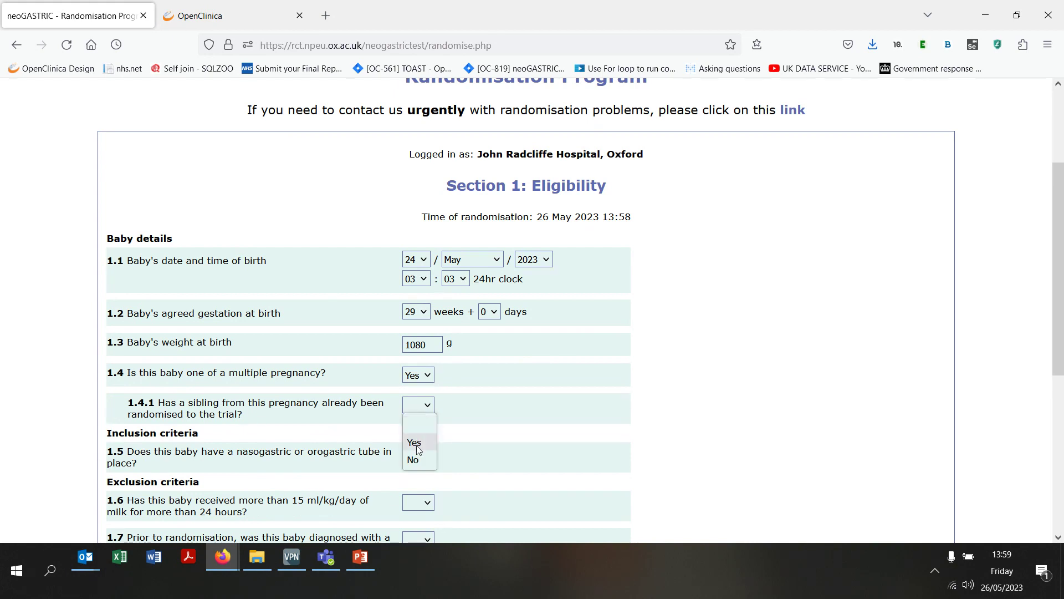
click(418, 448)
click(418, 405)
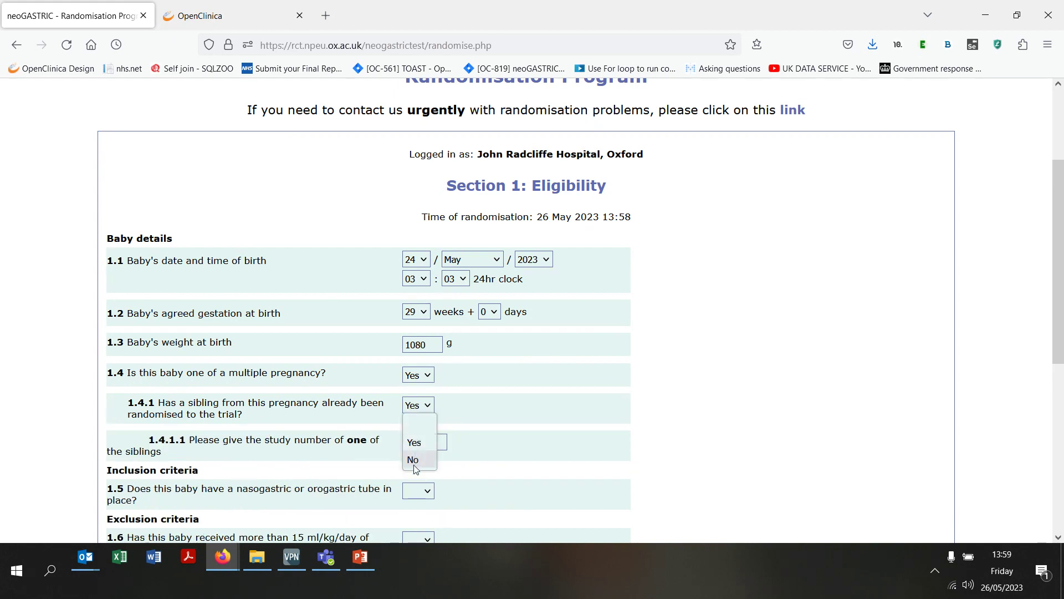
click(414, 464)
click(415, 380)
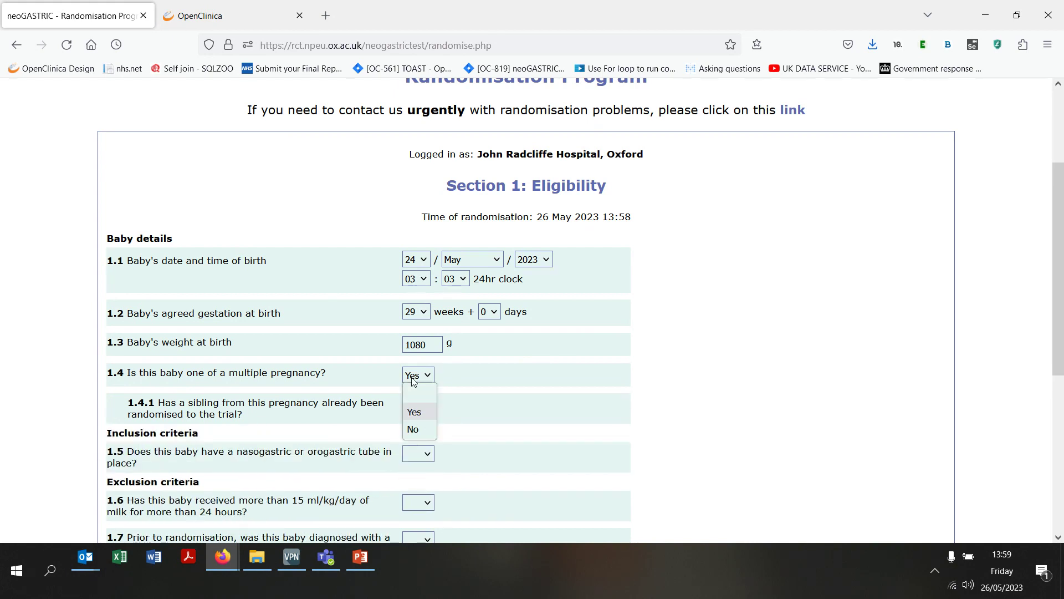
click(420, 433)
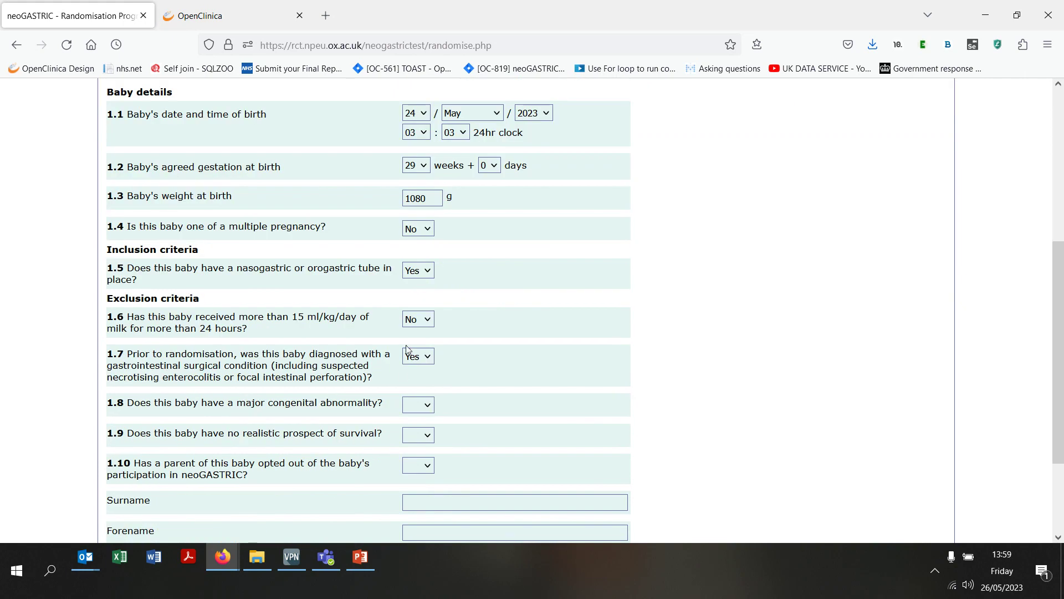
Step: Answer No to congenital abnormality, survival prospect and parental opt-out, and fill the professional e-mail
click(418, 405)
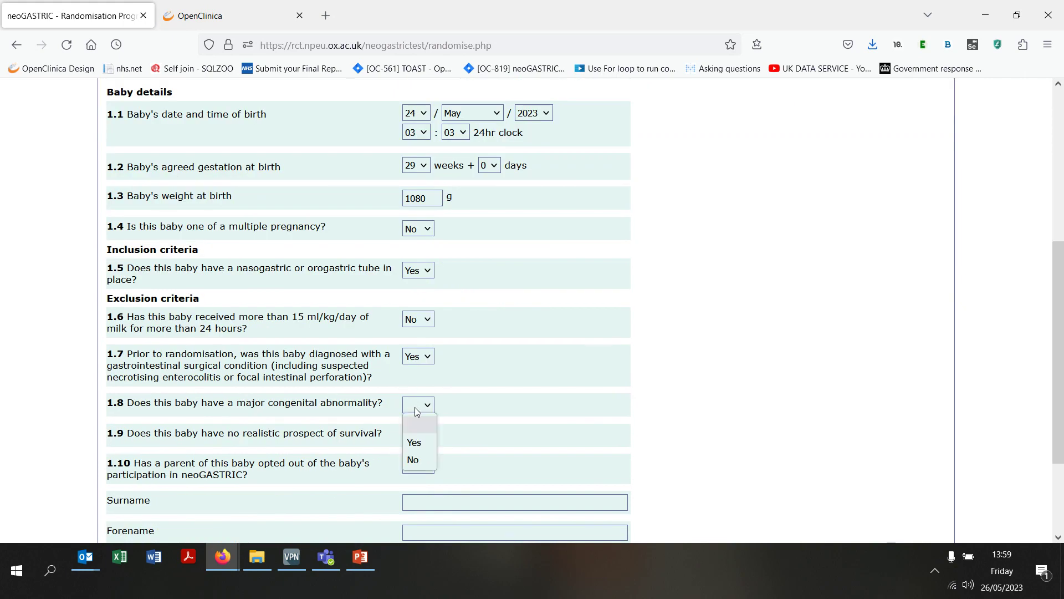
click(416, 460)
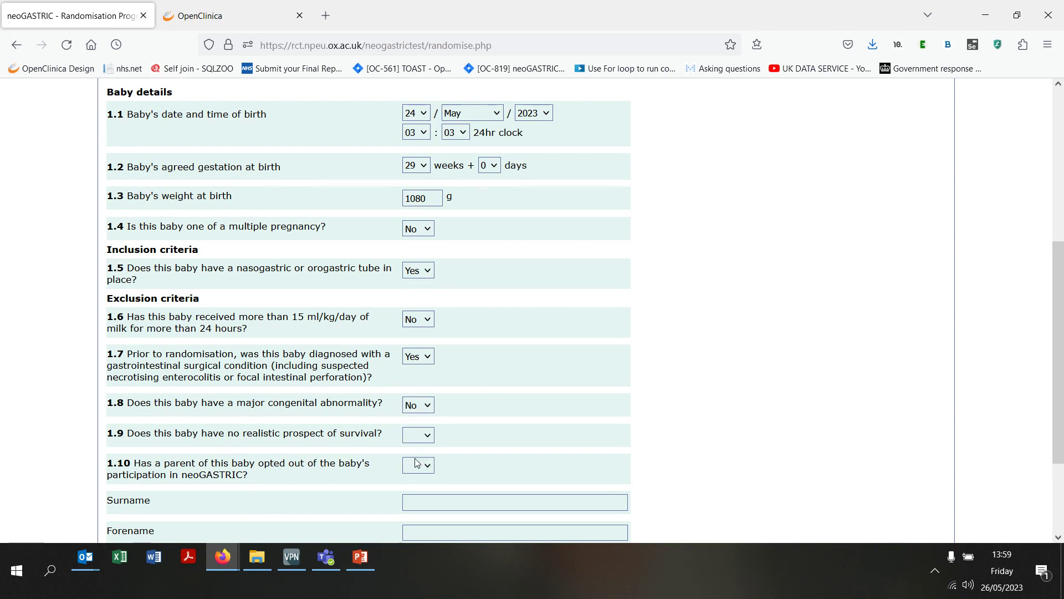
click(421, 439)
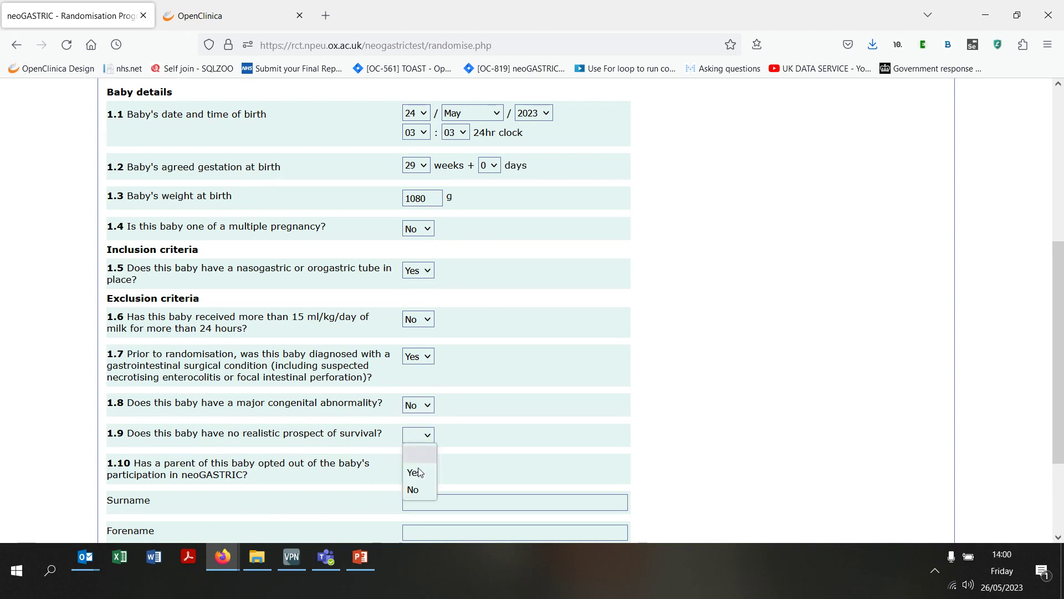
click(415, 489)
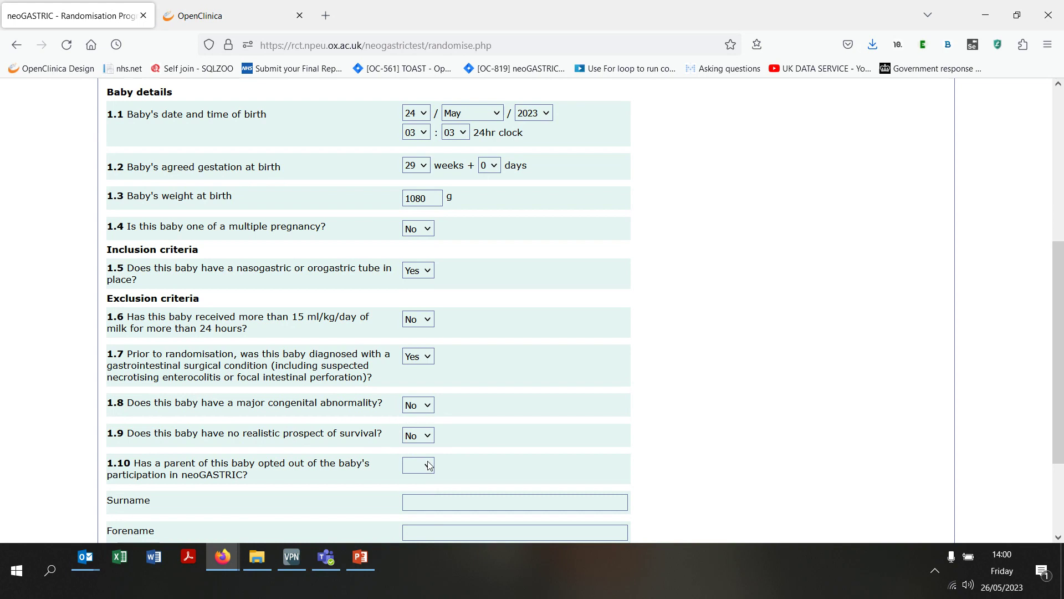
click(429, 466)
click(417, 518)
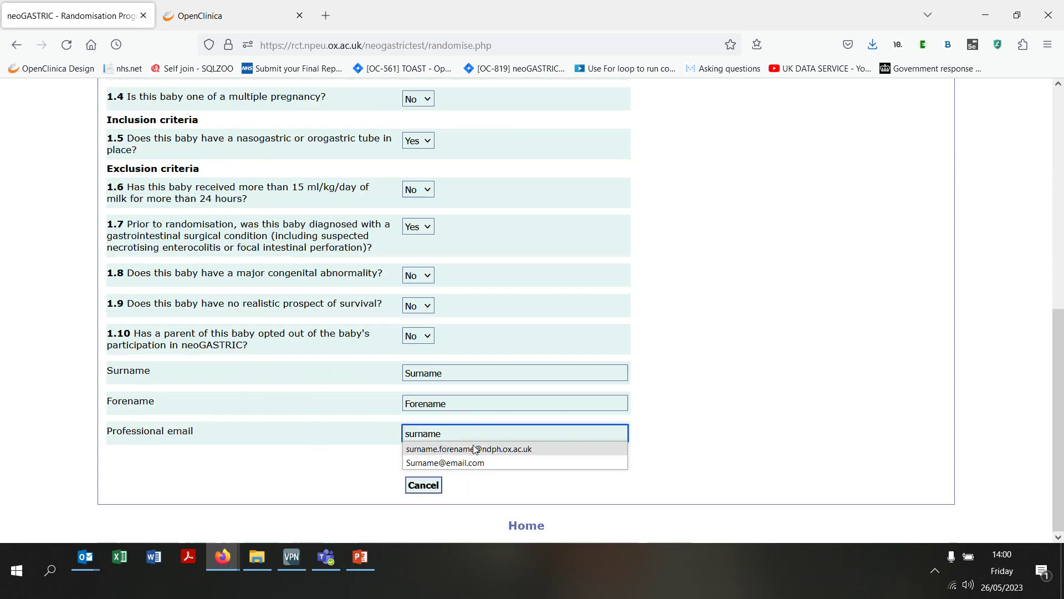
click(475, 449)
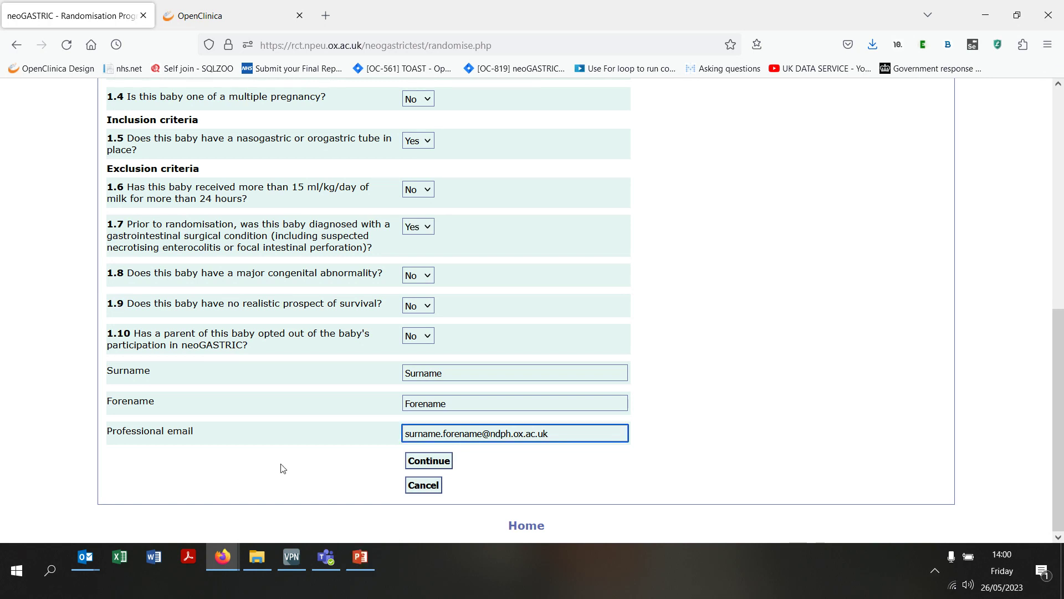
Step: Change question 1.7 to No and resubmit the eligibility form for confirmation
click(435, 460)
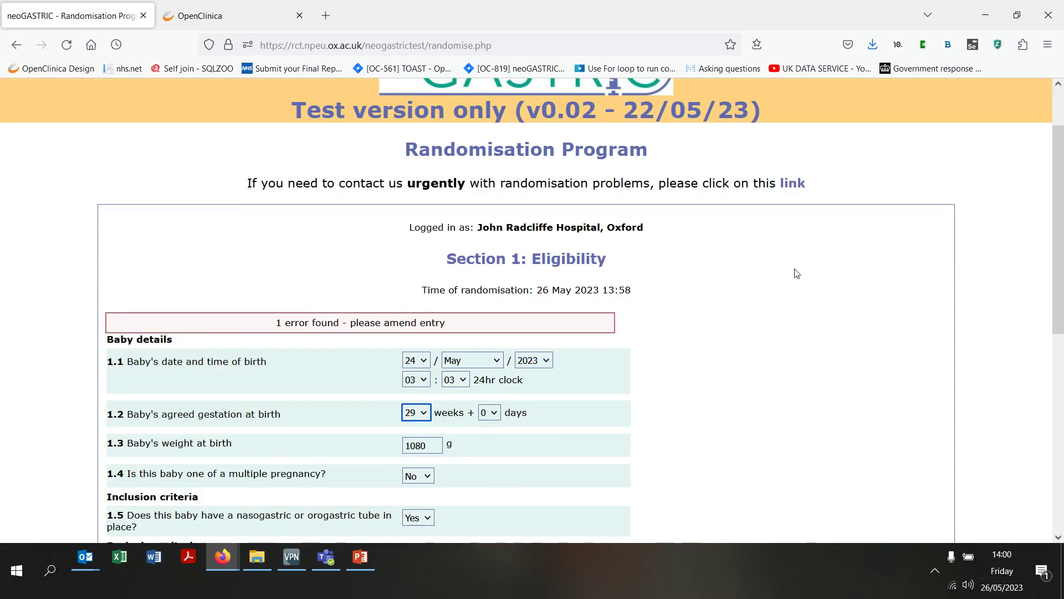
scroll(797, 273, down, 6)
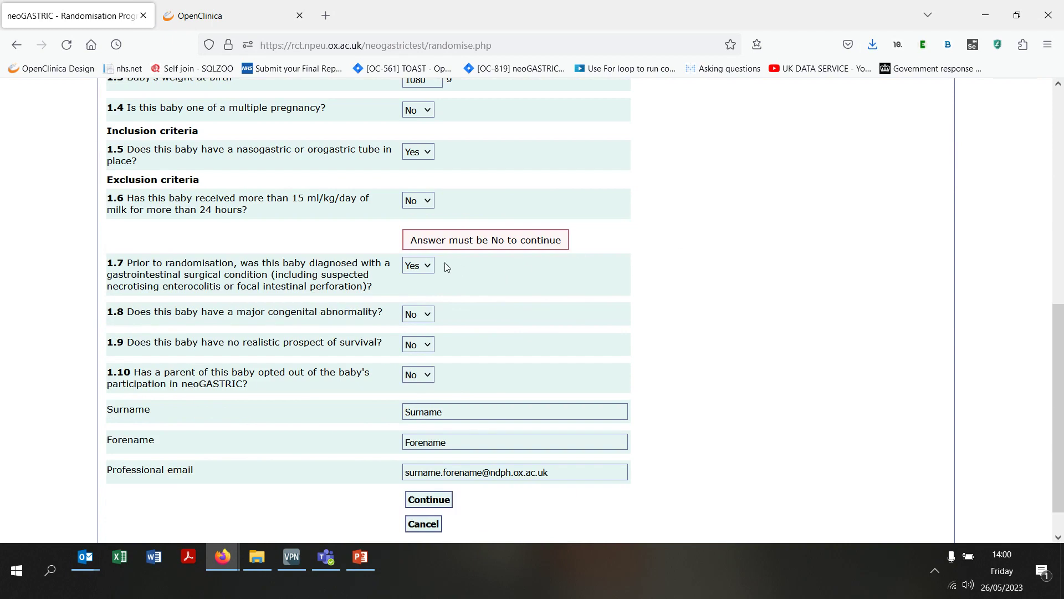
click(418, 265)
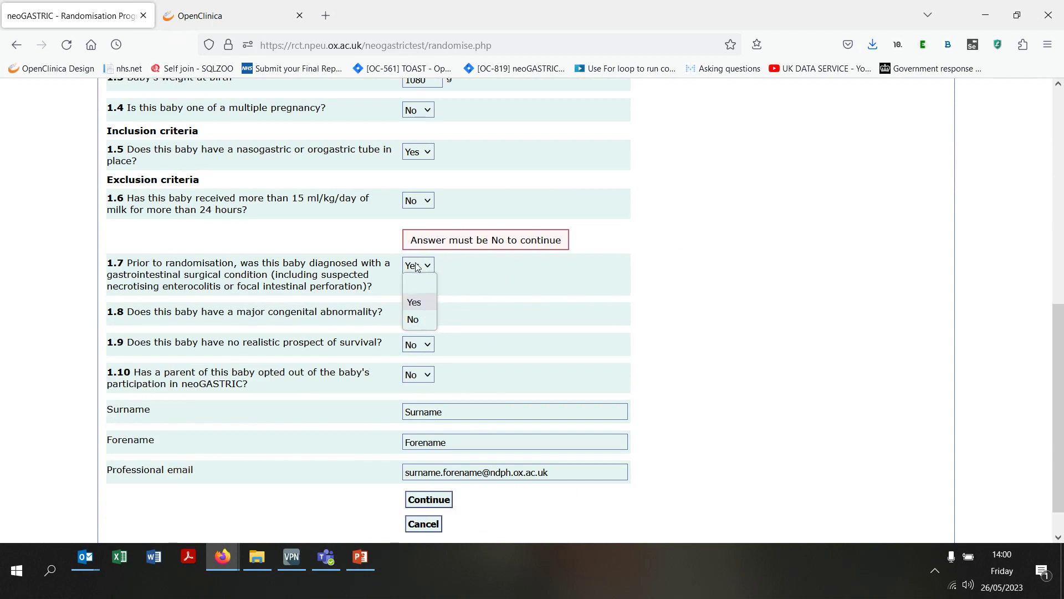
click(426, 326)
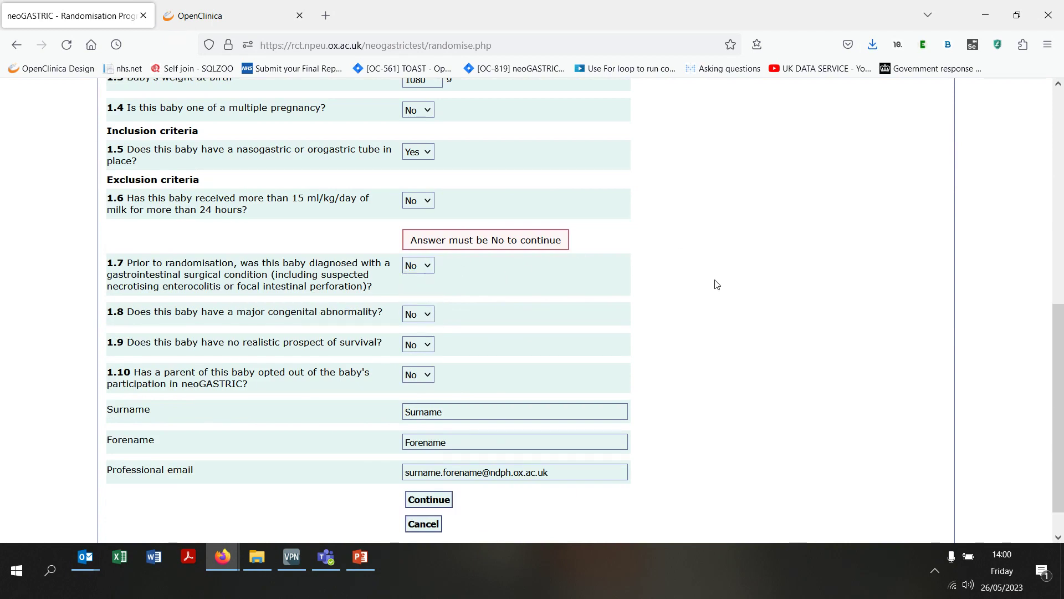
click(428, 500)
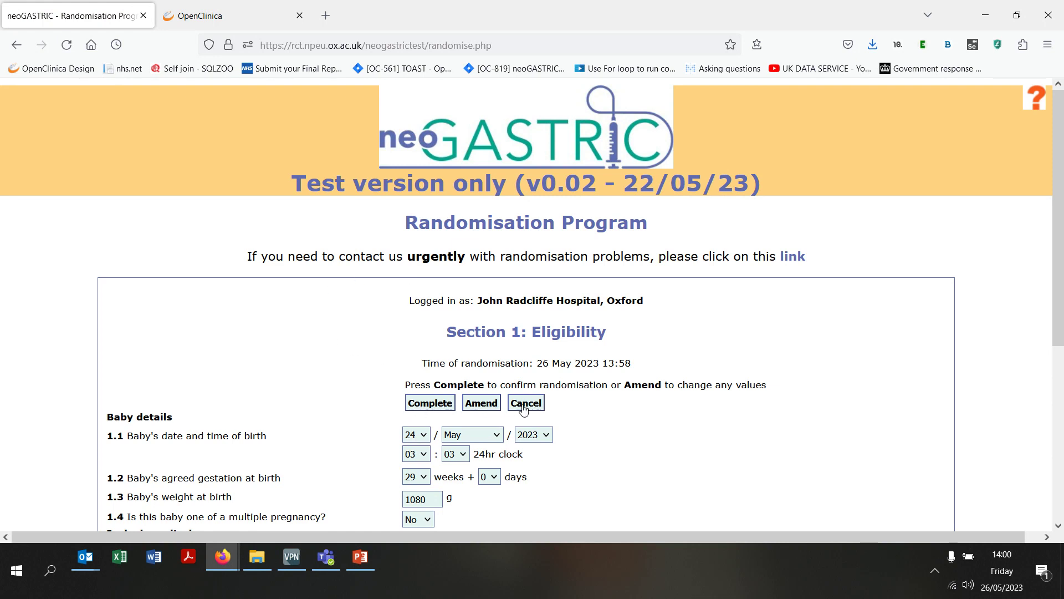
Step: Amend the birth weight from 1080 g to 1070 g and resubmit the form
click(478, 404)
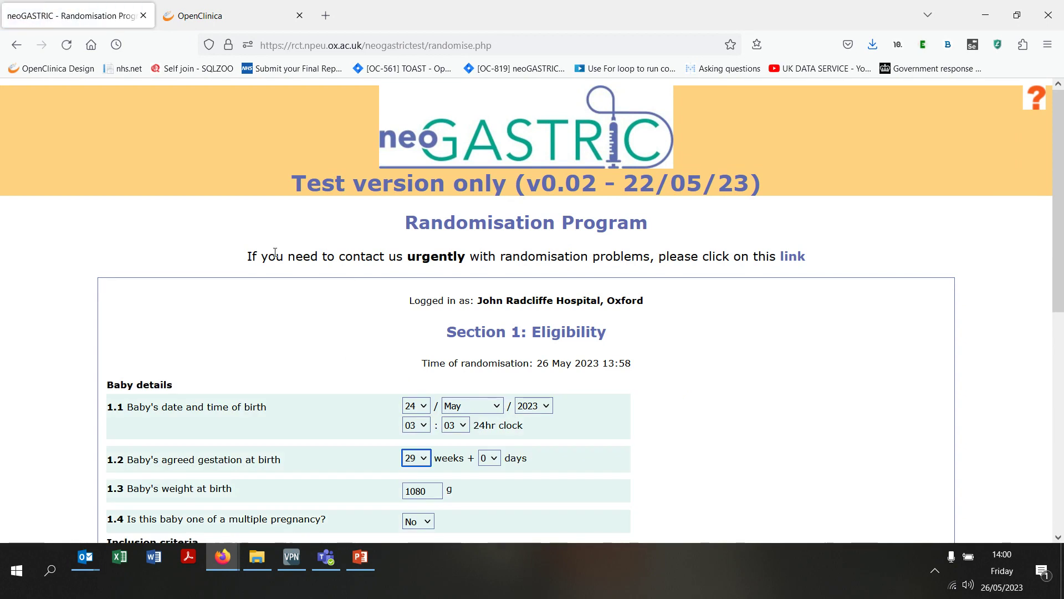
scroll(275, 252, down, 1)
scroll(274, 255, down, 5)
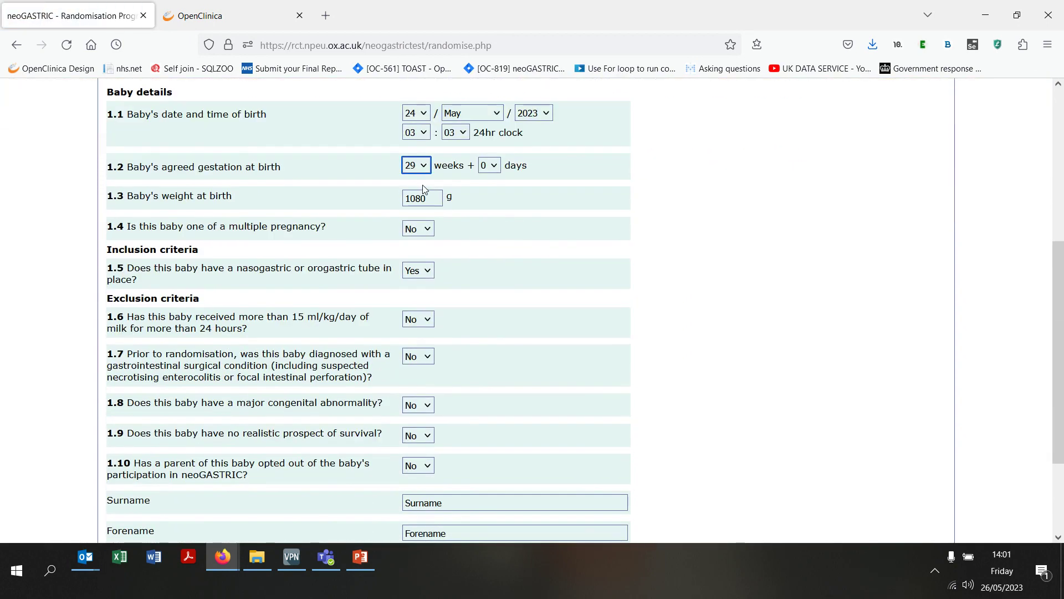
click(432, 198)
key(BackSpace)
key(BackSpace)
text(70)
key(Tab)
scroll(432, 391, down, 3)
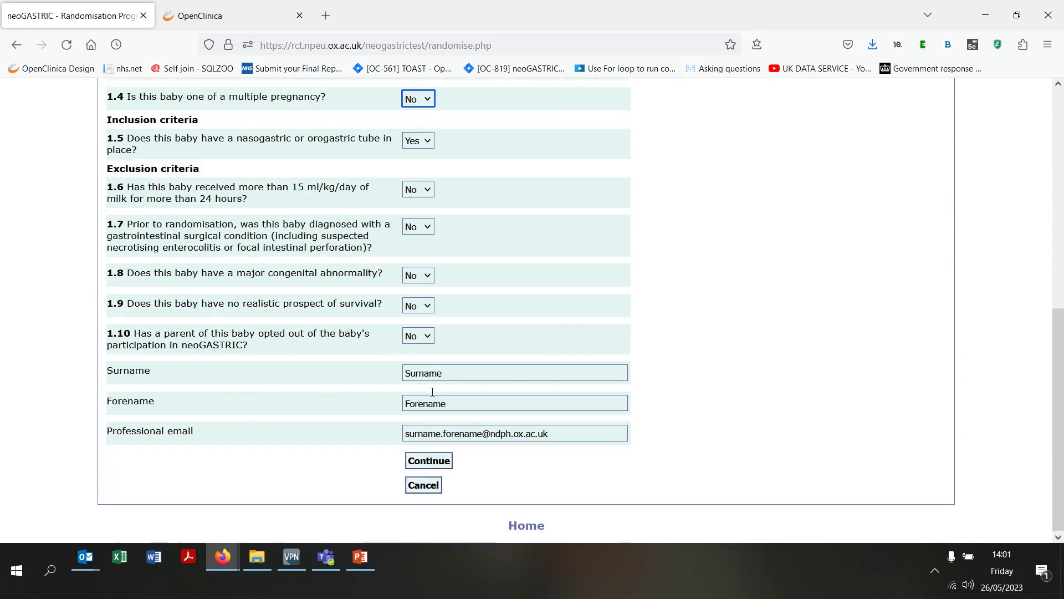
click(420, 464)
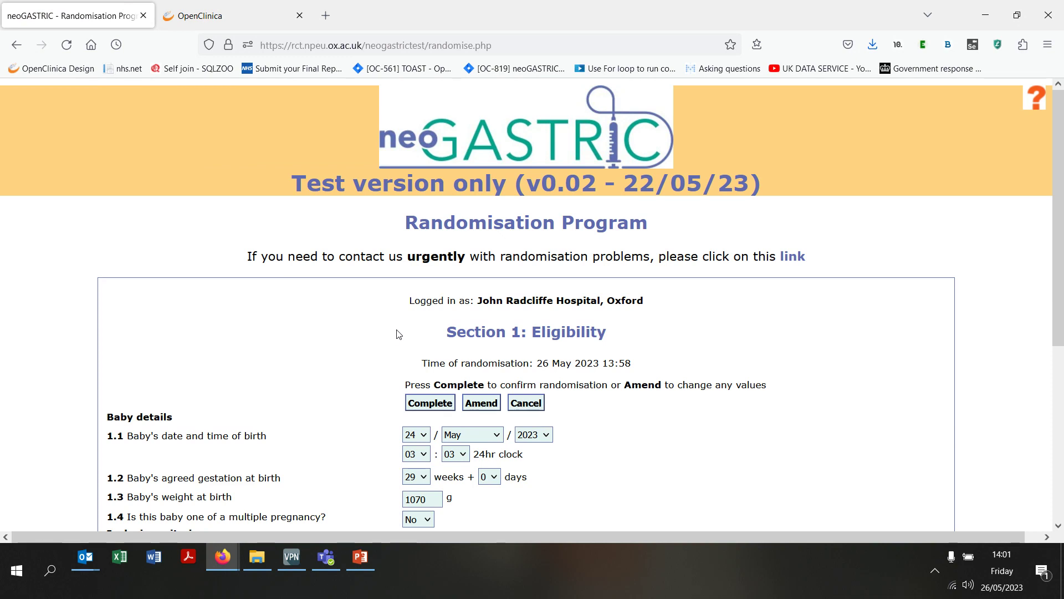
Step: Complete the randomisation, giving study number 12757 with no routine gastric residual volume measurement
click(418, 404)
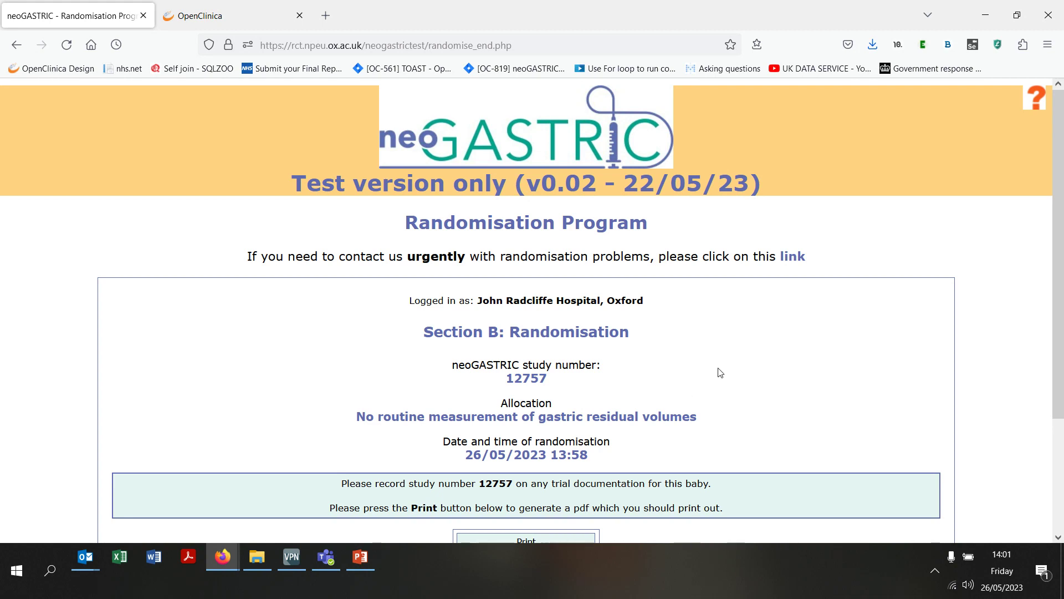
scroll(674, 311, down, 2)
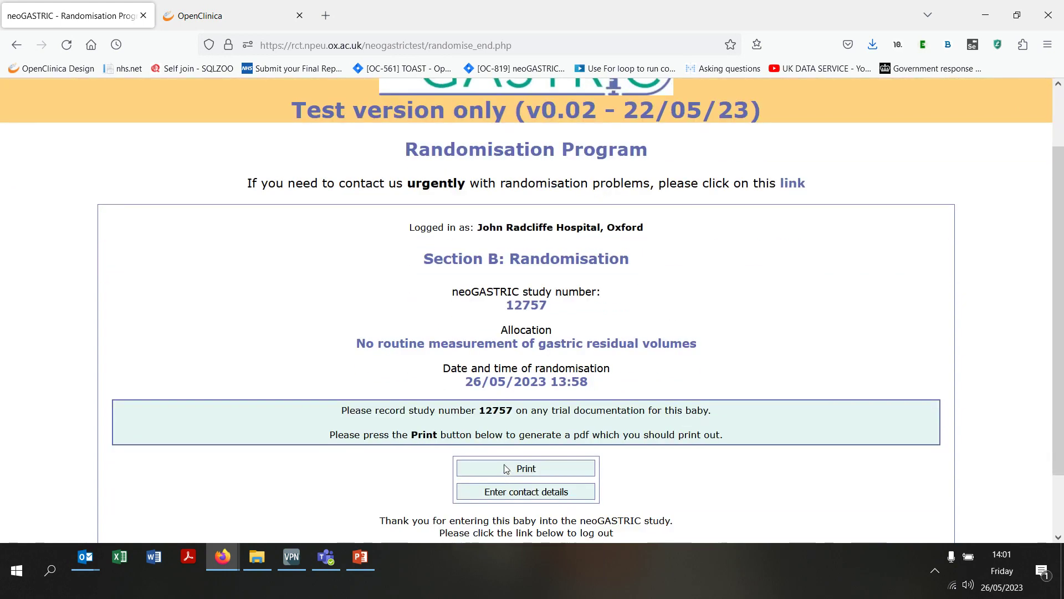
Step: Print the study number 12757 randomisation and open the PDF in Adobe Acrobat DC
click(506, 469)
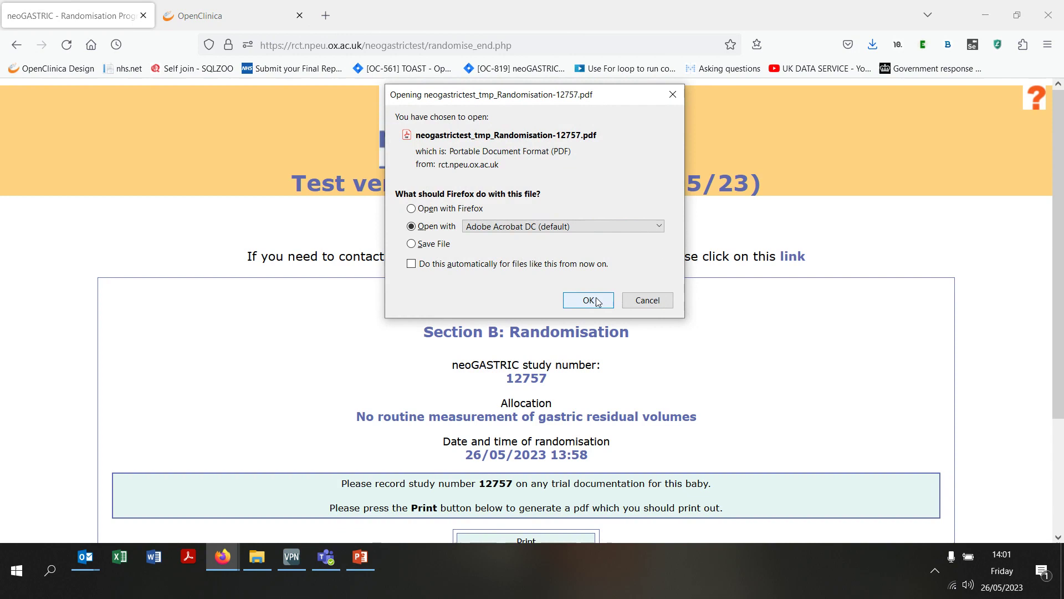
click(591, 299)
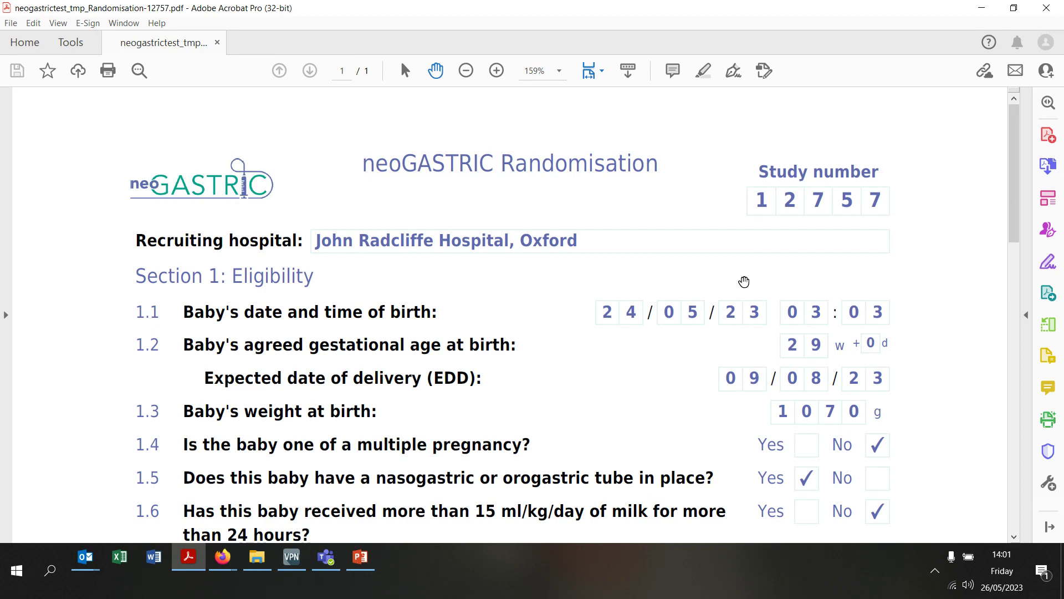
Step: Return to the browser's randomisation result page for study number 12757, down to Log out and Home
key(alt+Tab)
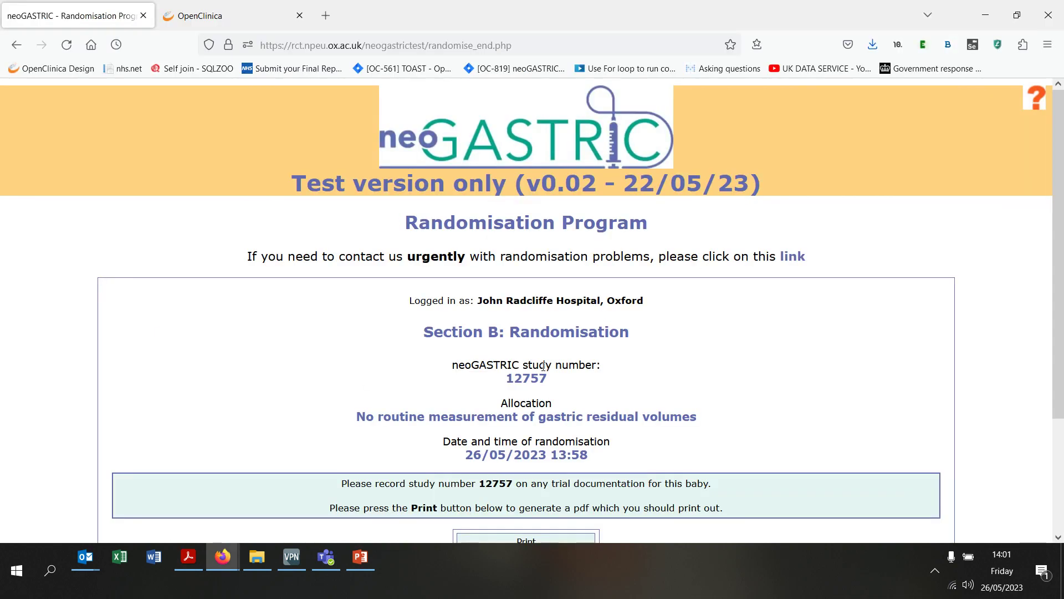
scroll(622, 368, down, 2)
scroll(623, 368, down, 2)
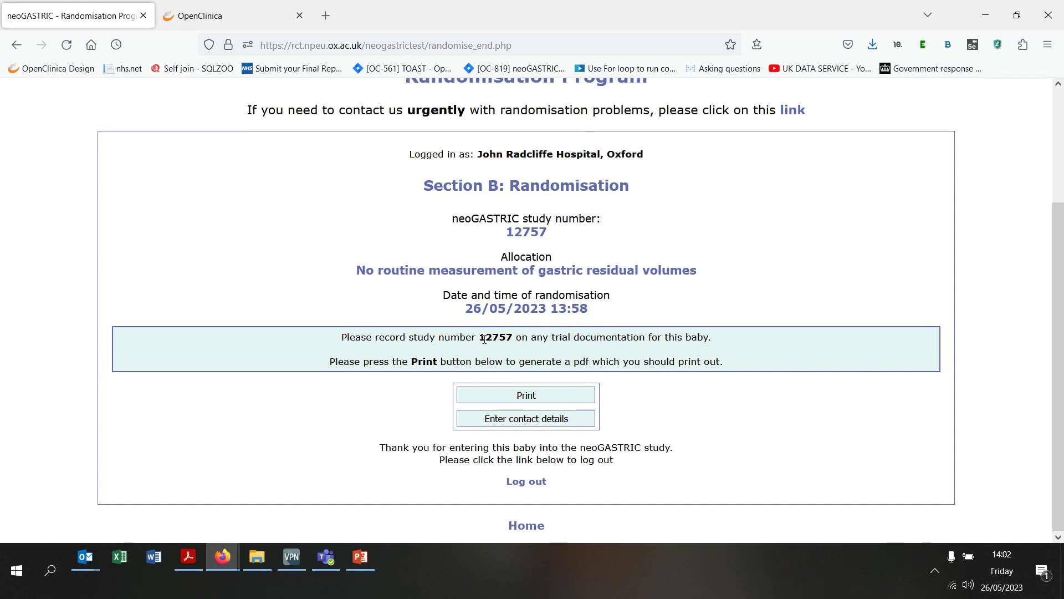
Step: Go back to the main menu and start a second baby entry
click(524, 529)
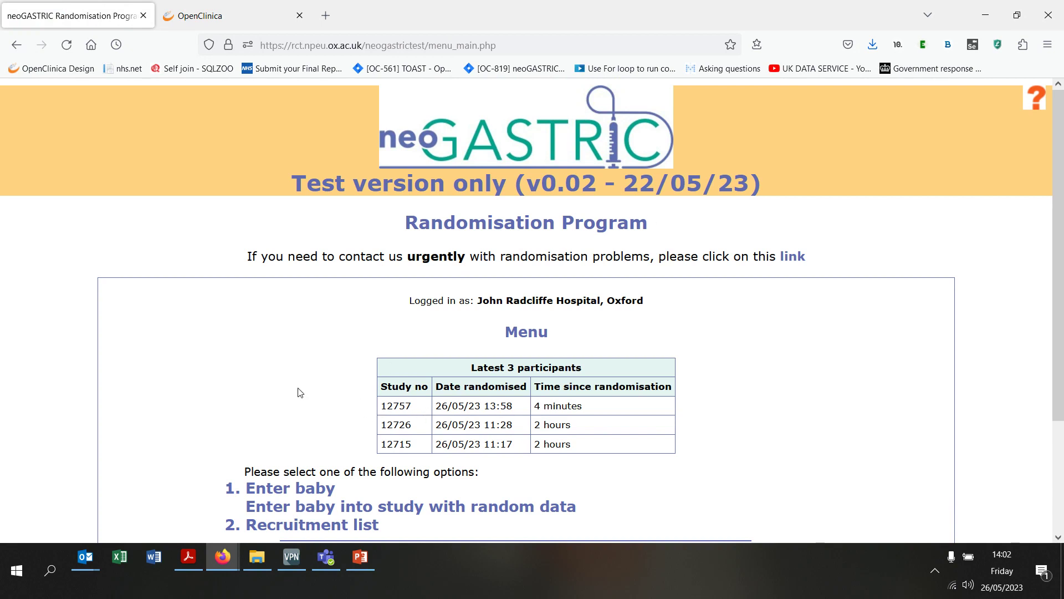
scroll(271, 383, down, 2)
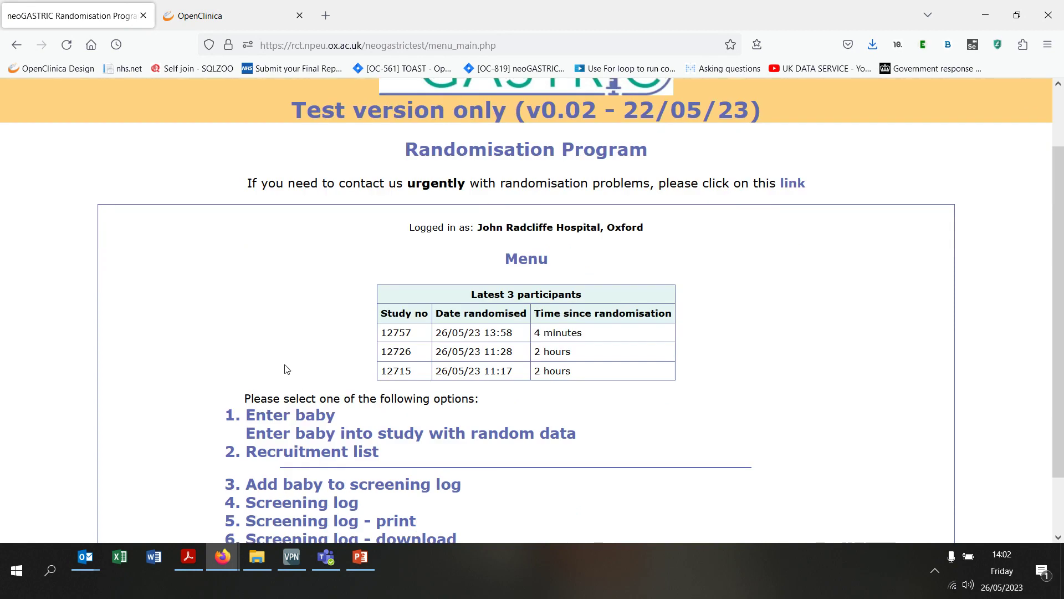
click(286, 419)
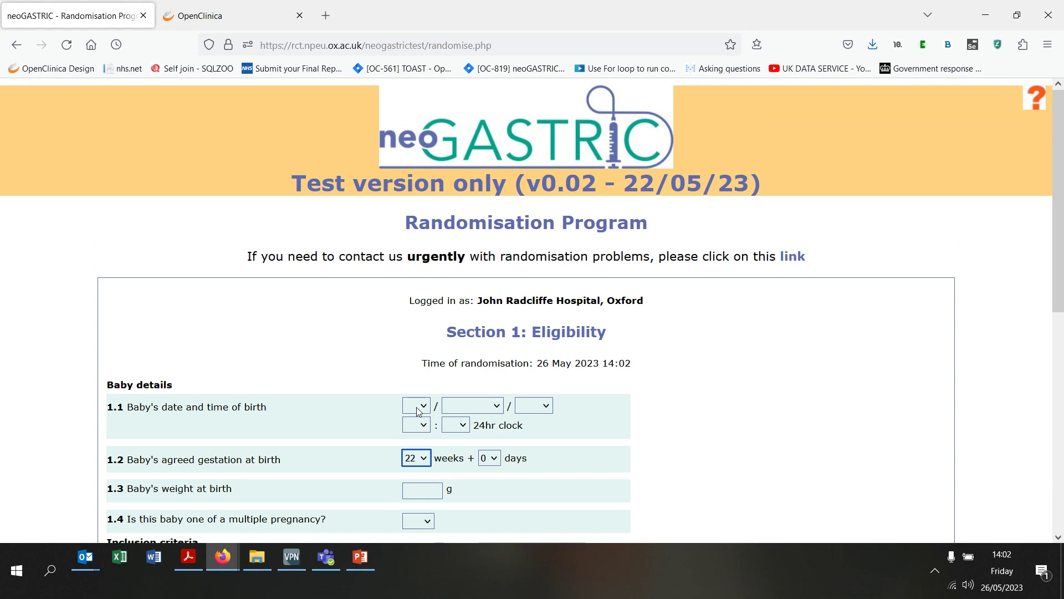
scroll(274, 304, down, 3)
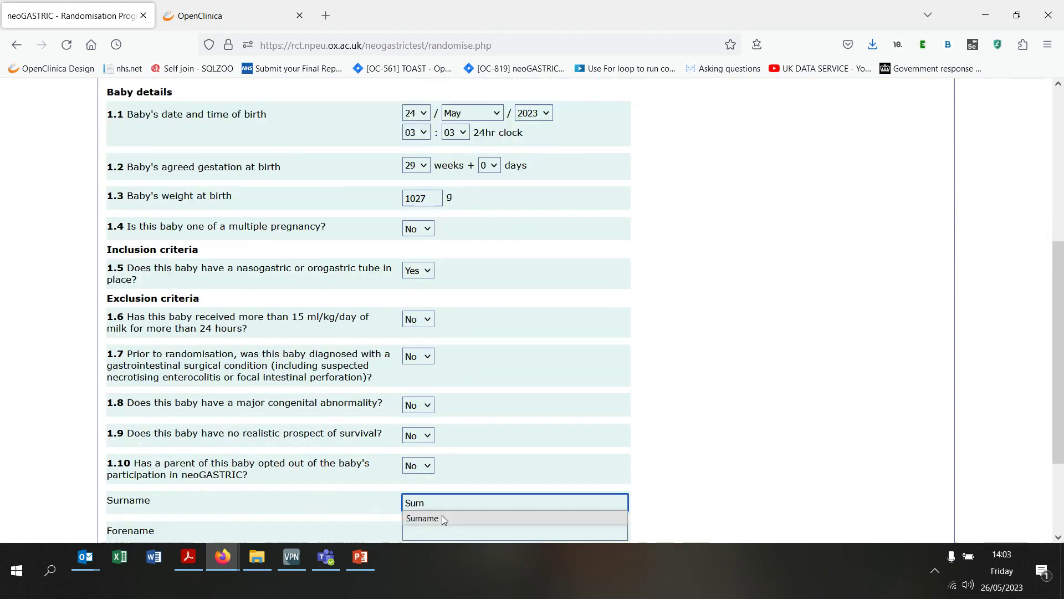
Step: Fill surname, forename and professional e-mail from saved suggestions and submit the form
click(442, 514)
click(430, 530)
text(for)
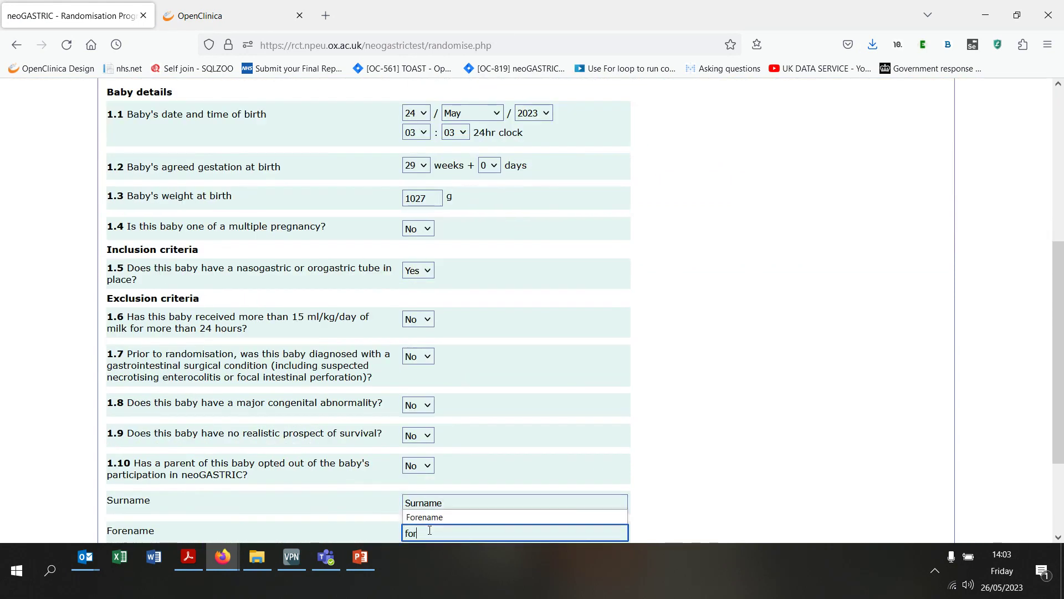
click(431, 515)
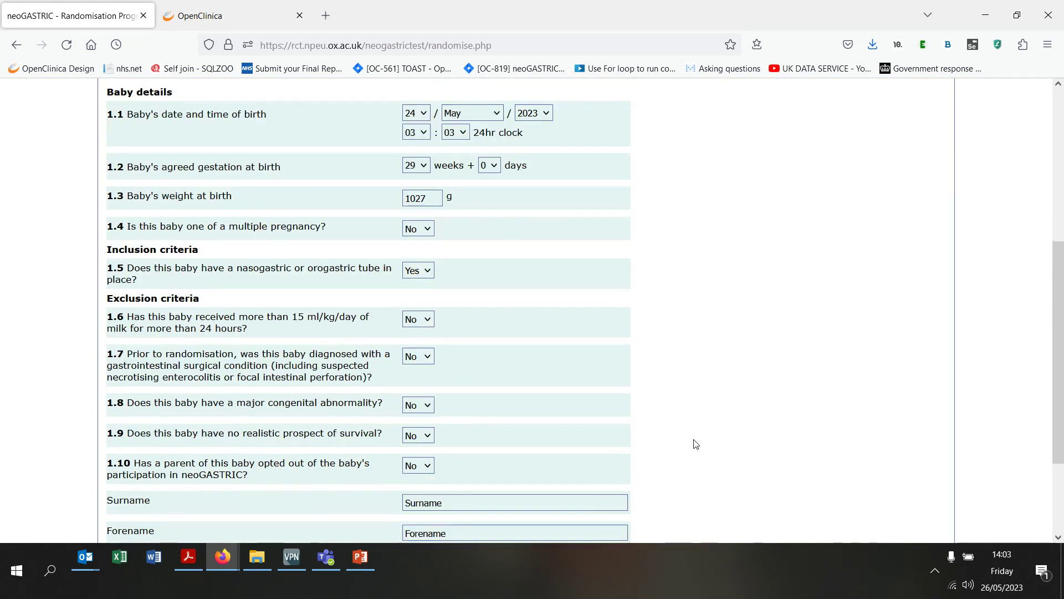
scroll(439, 397, down, 1)
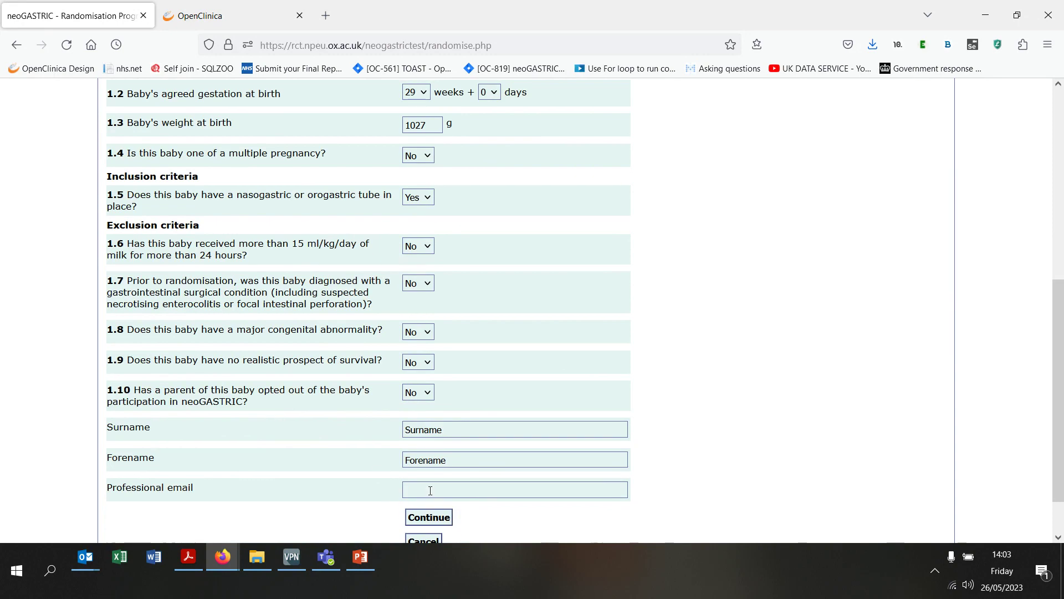
click(430, 490)
text(su)
click(432, 504)
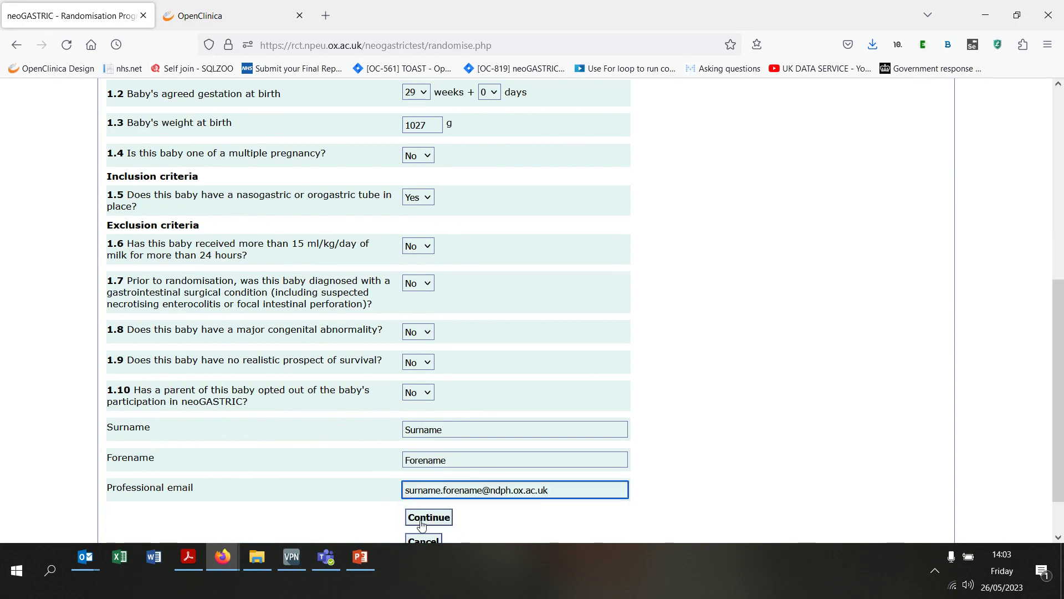
click(421, 523)
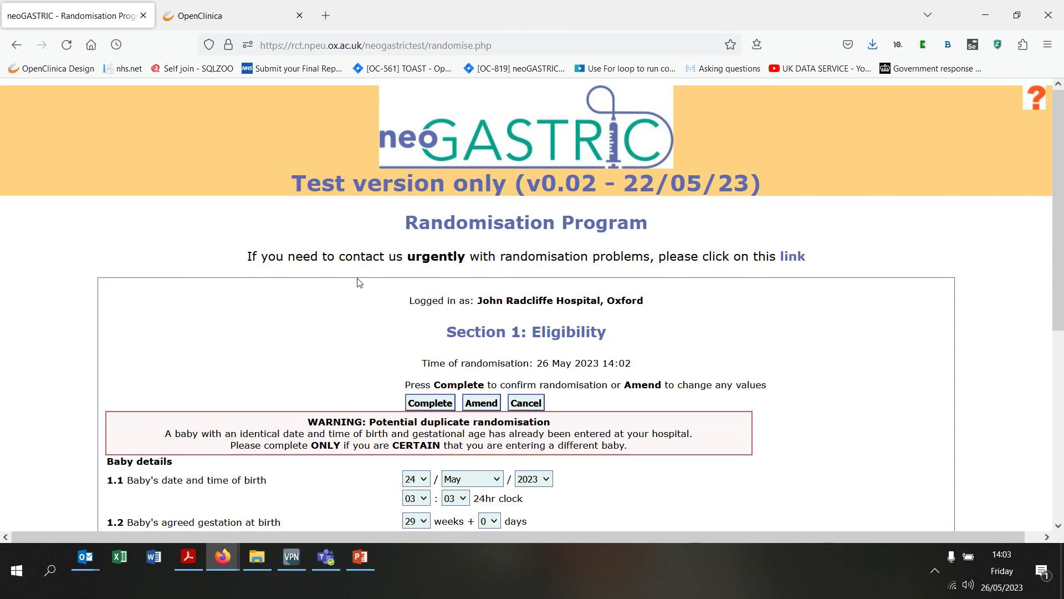
click(476, 402)
click(424, 460)
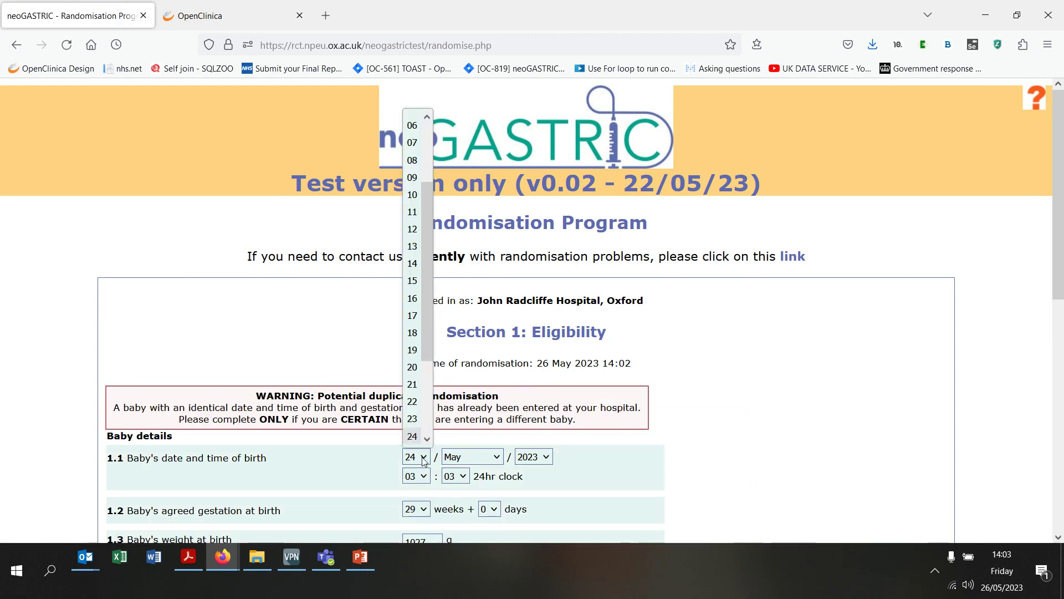
click(412, 401)
scroll(568, 332, down, 3)
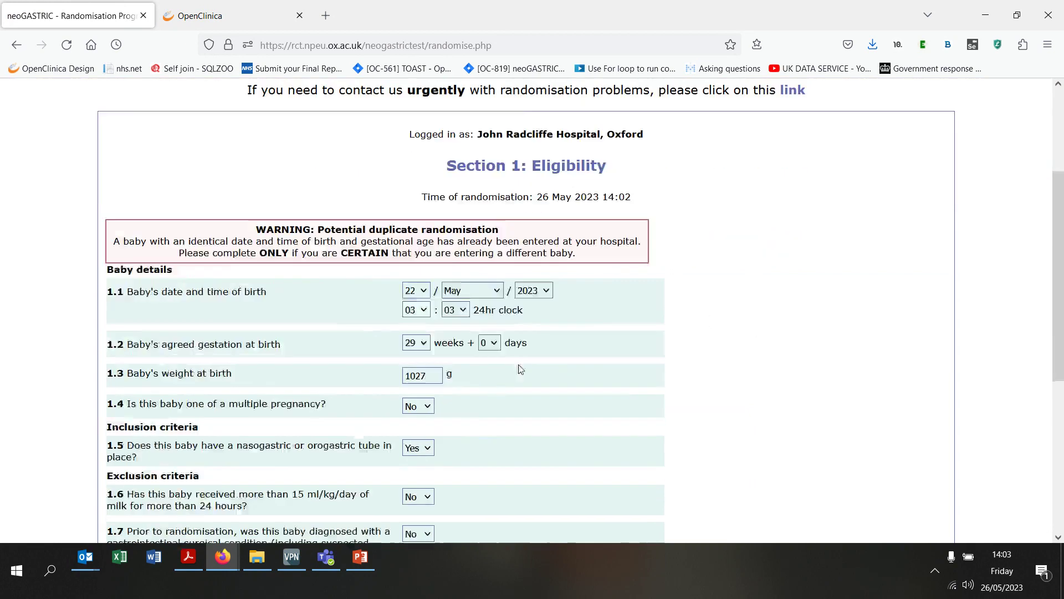
scroll(521, 369, down, 5)
click(427, 460)
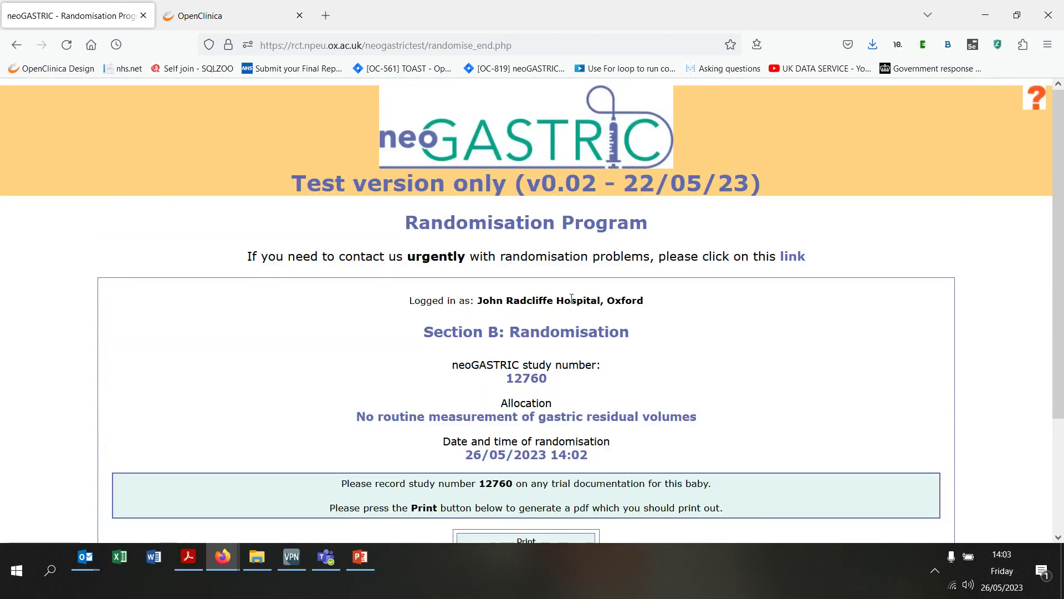
Step: Open TST_NG_12757 in OpenClinica to view its Randomisation and Entry visits, dated 26-May-2023
key(ctrl+Tab)
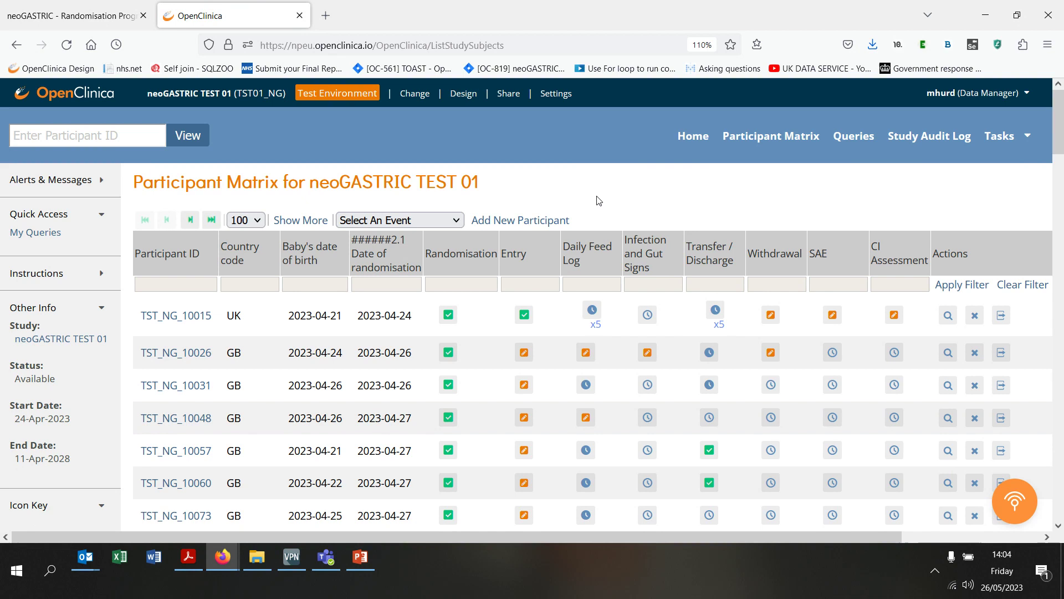
scroll(587, 182, down, 20)
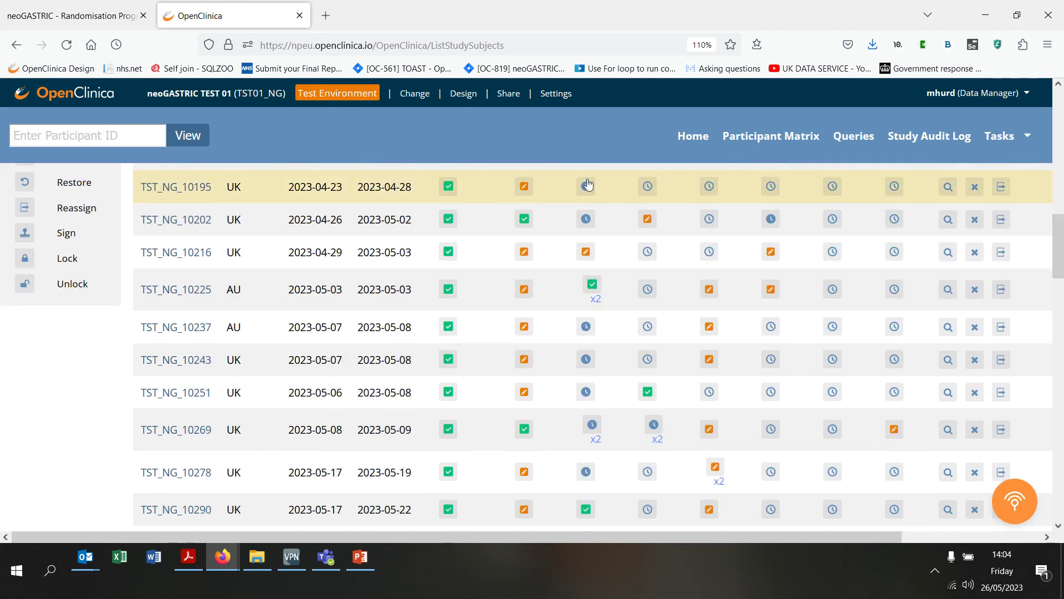
scroll(588, 185, down, 10)
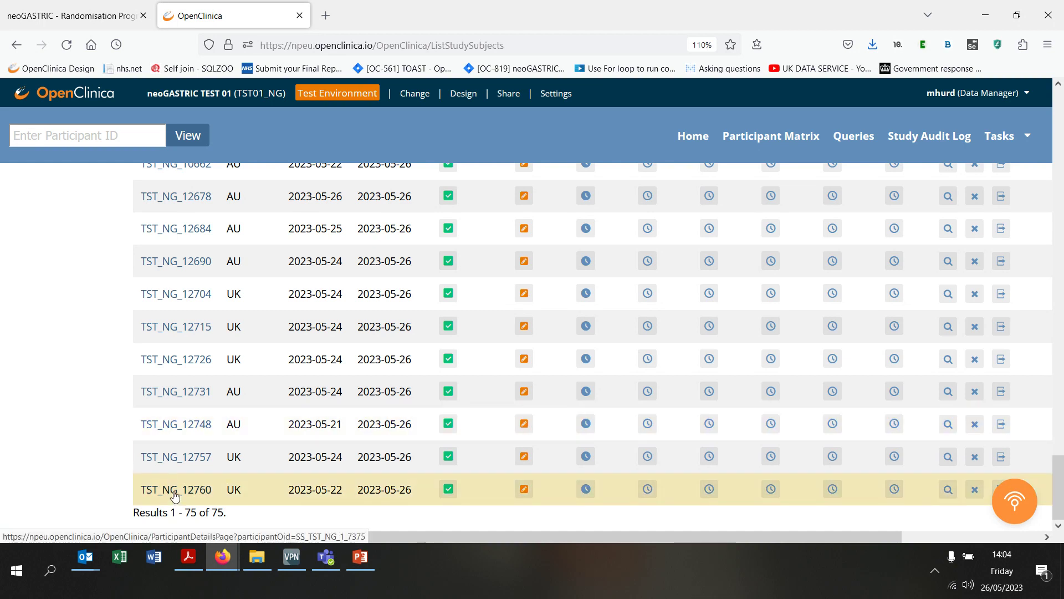
click(176, 460)
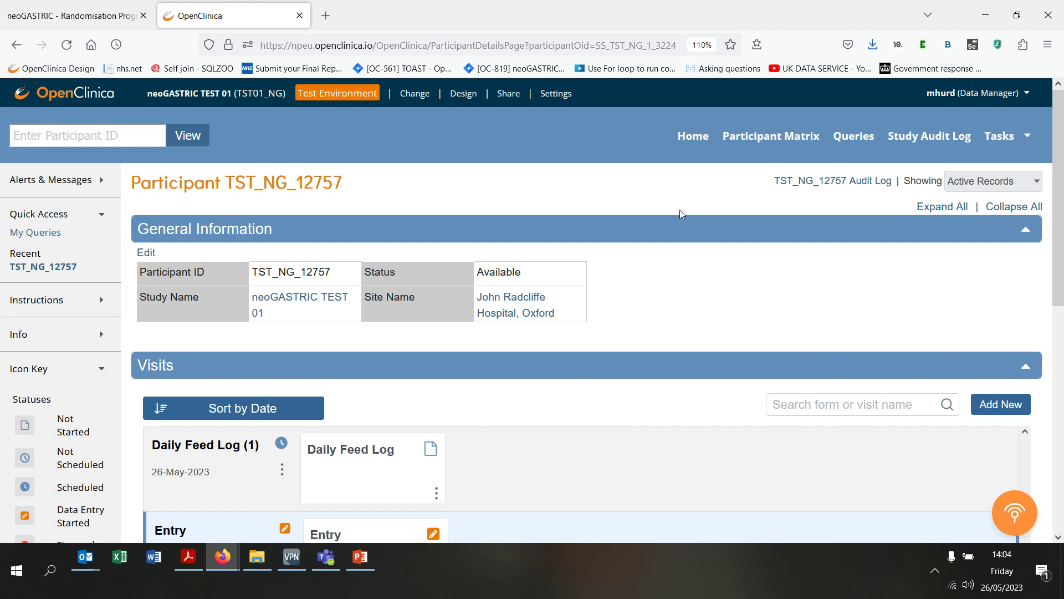
scroll(680, 209, down, 4)
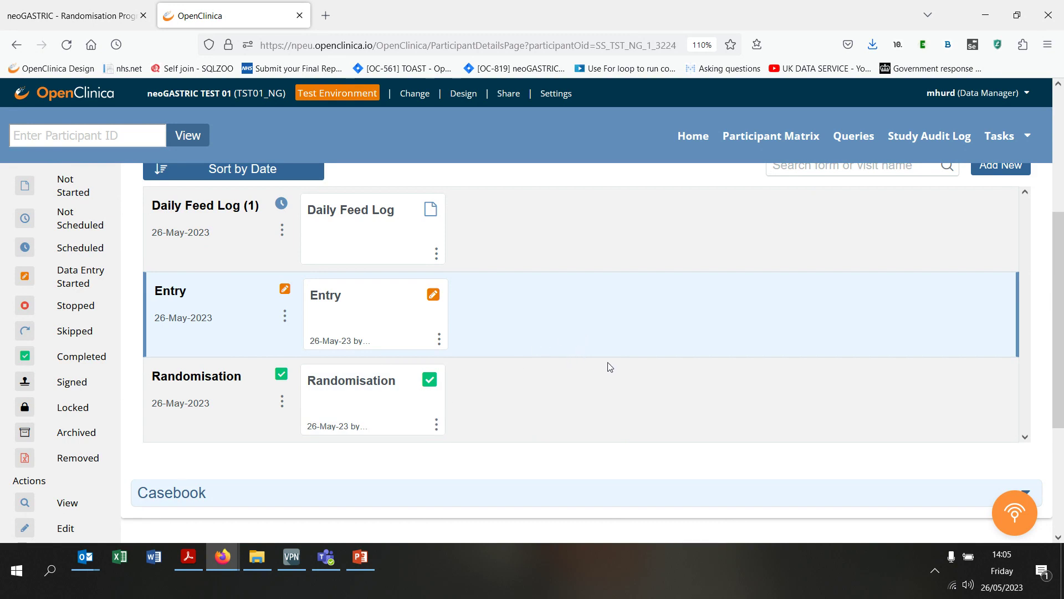
mouse_move(388, 318)
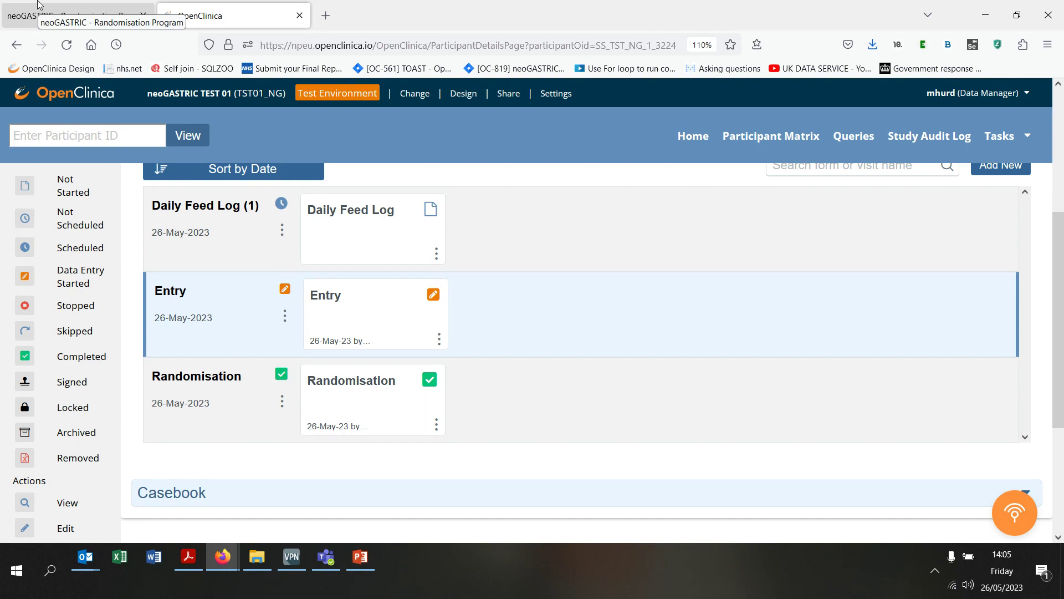
Step: Return to the neoGASTRIC main menu and open 2. Recruitment list showing studies 12760 and 12757
click(38, 7)
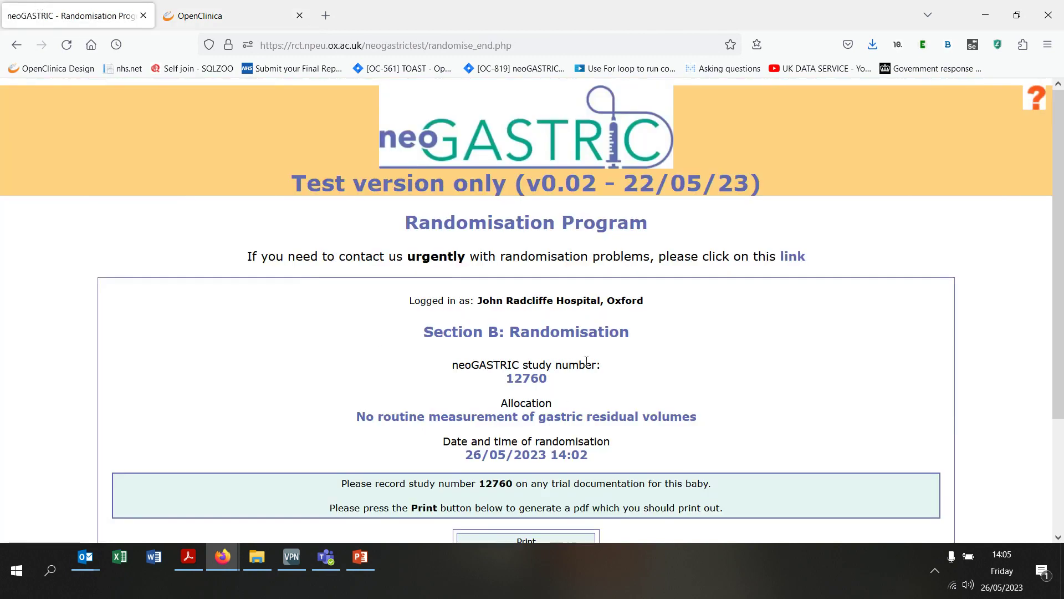
scroll(506, 448, down, 2)
click(526, 525)
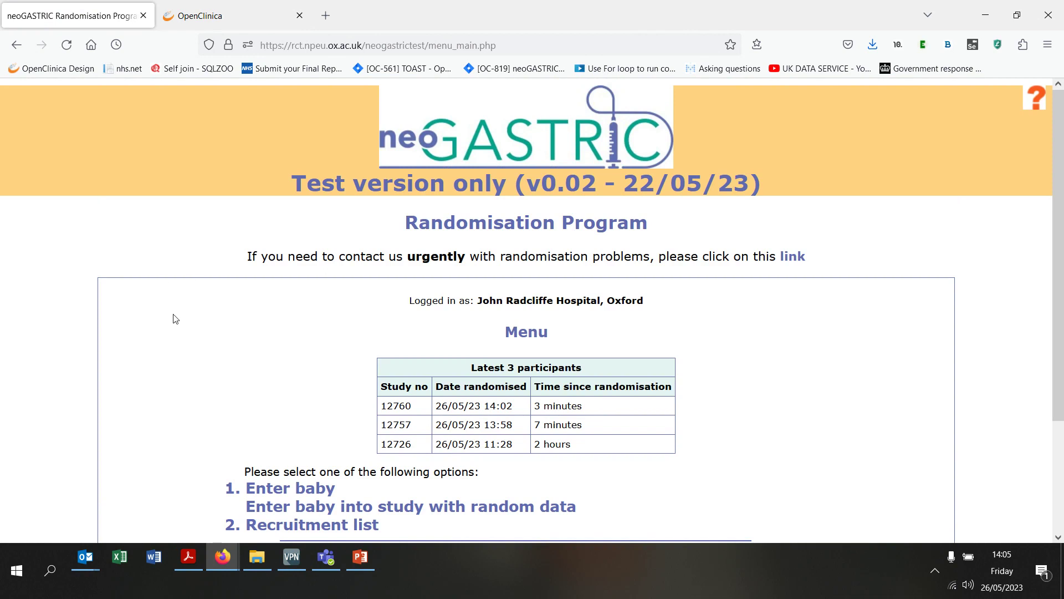
scroll(173, 317, down, 3)
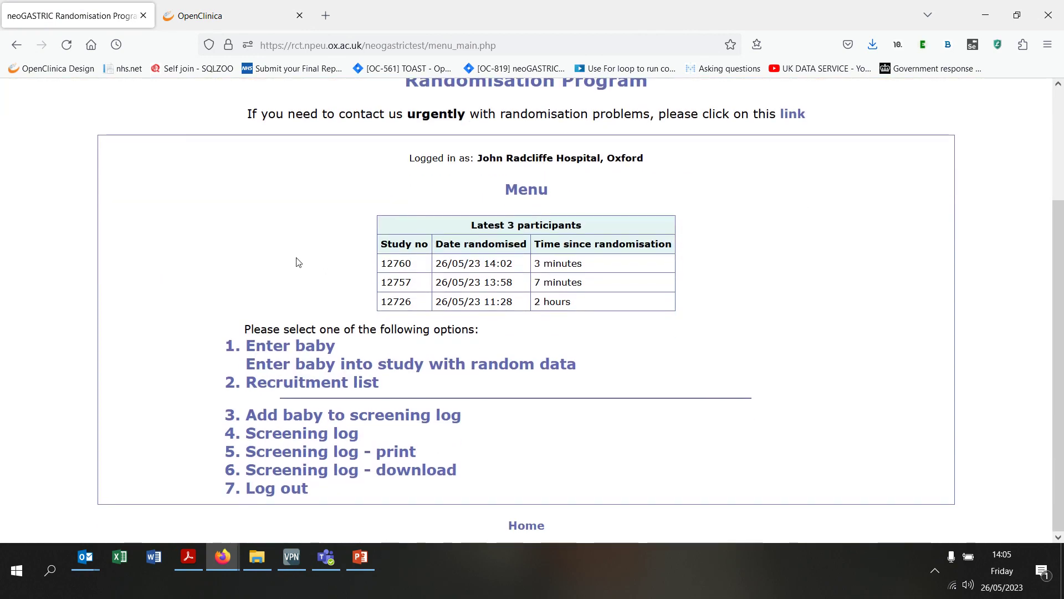
click(345, 387)
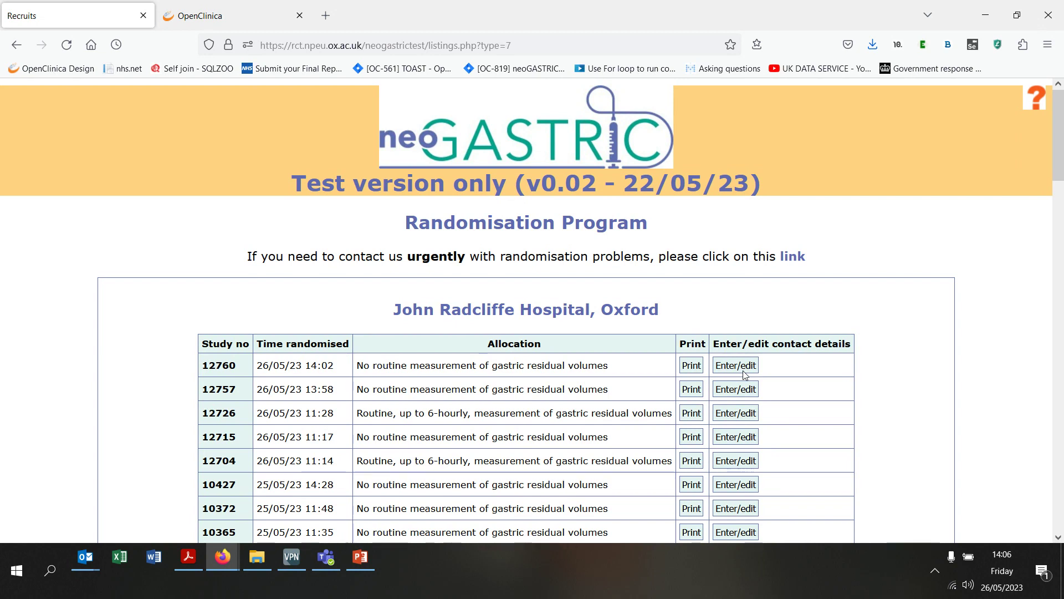
click(743, 374)
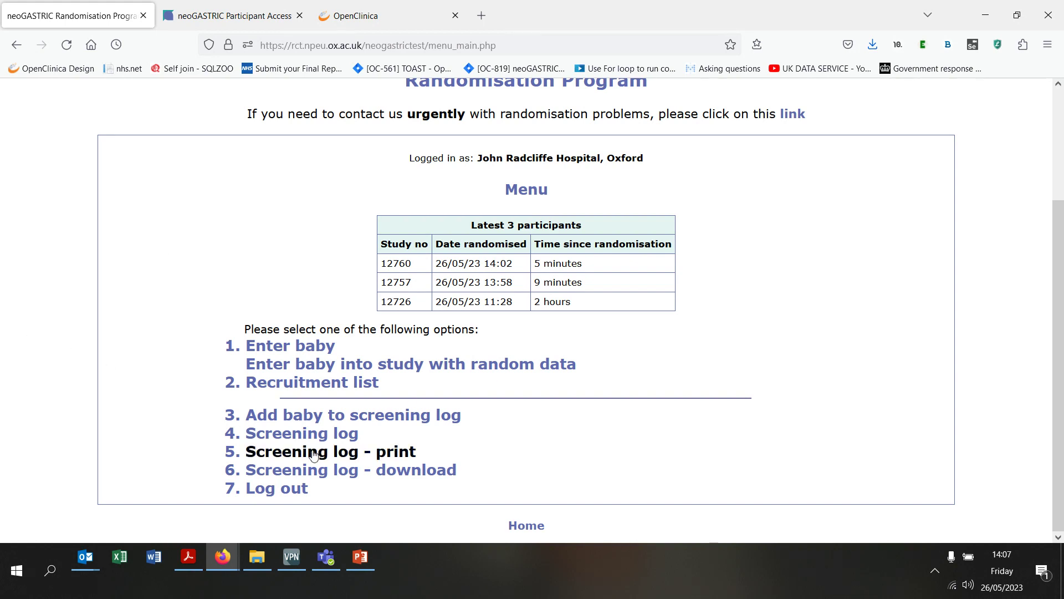
Step: Start new screening log entry A1 and set question 4 eligibility to Yes
click(335, 415)
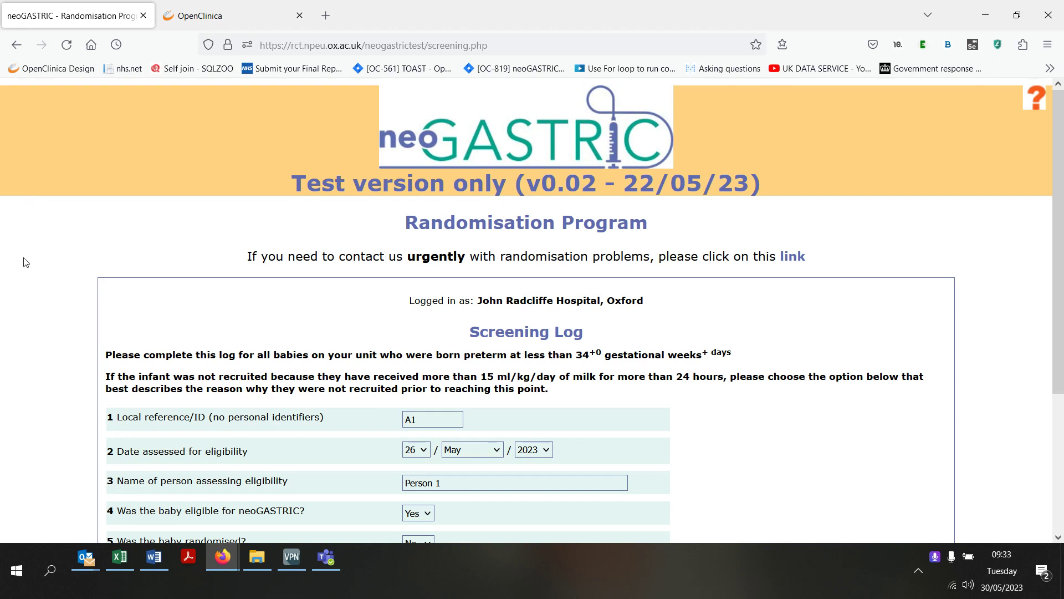
scroll(72, 252, down, 3)
click(420, 369)
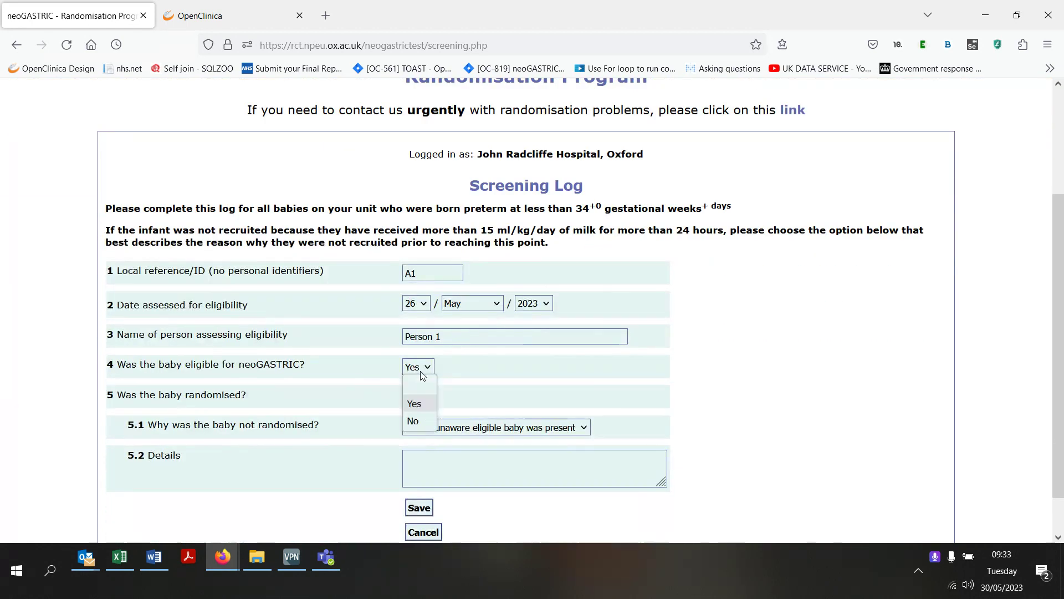
click(414, 422)
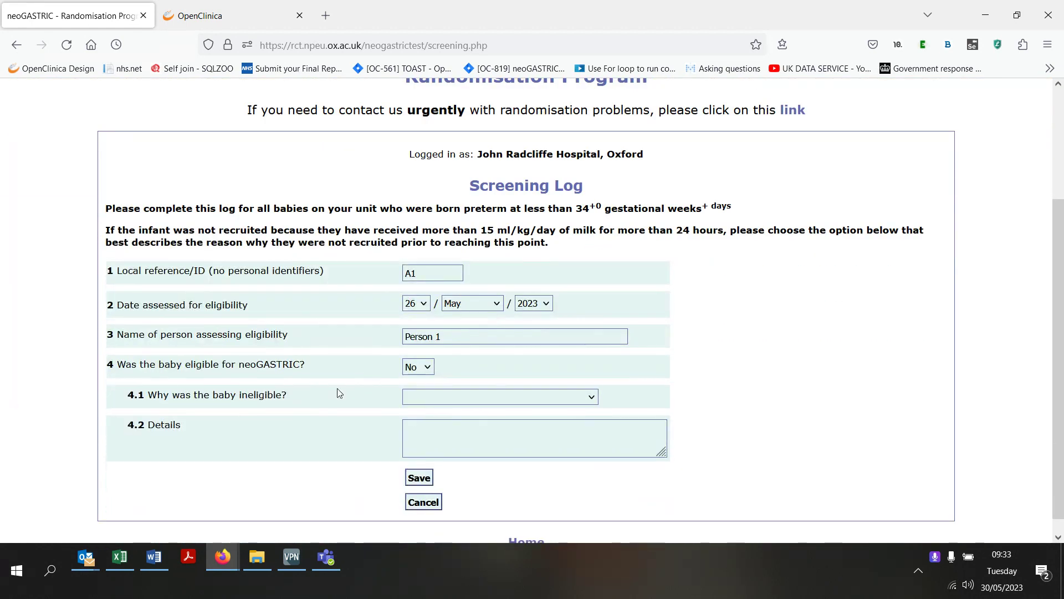
click(443, 395)
click(502, 453)
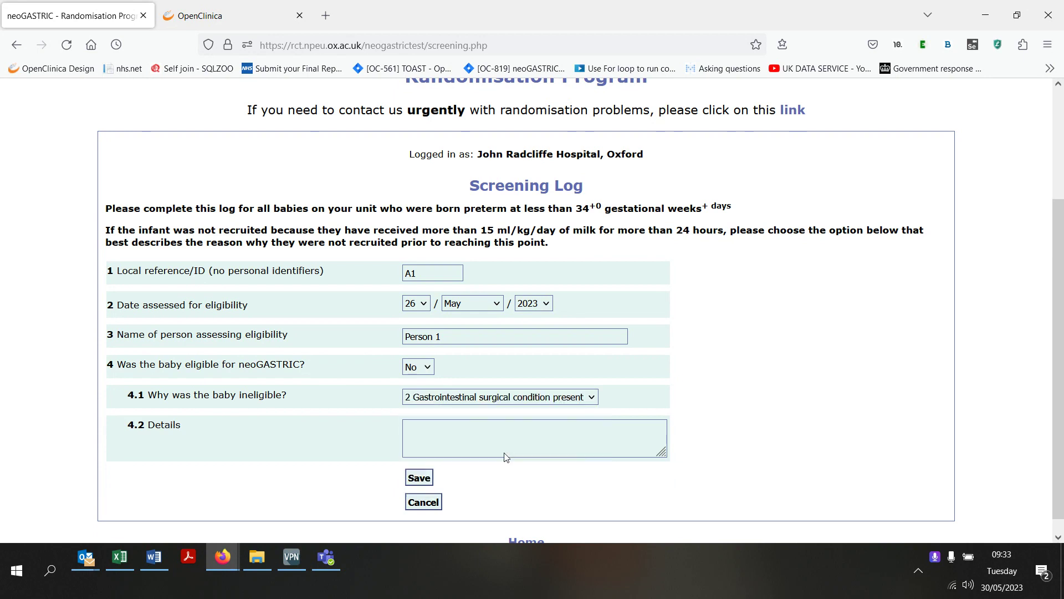
click(424, 367)
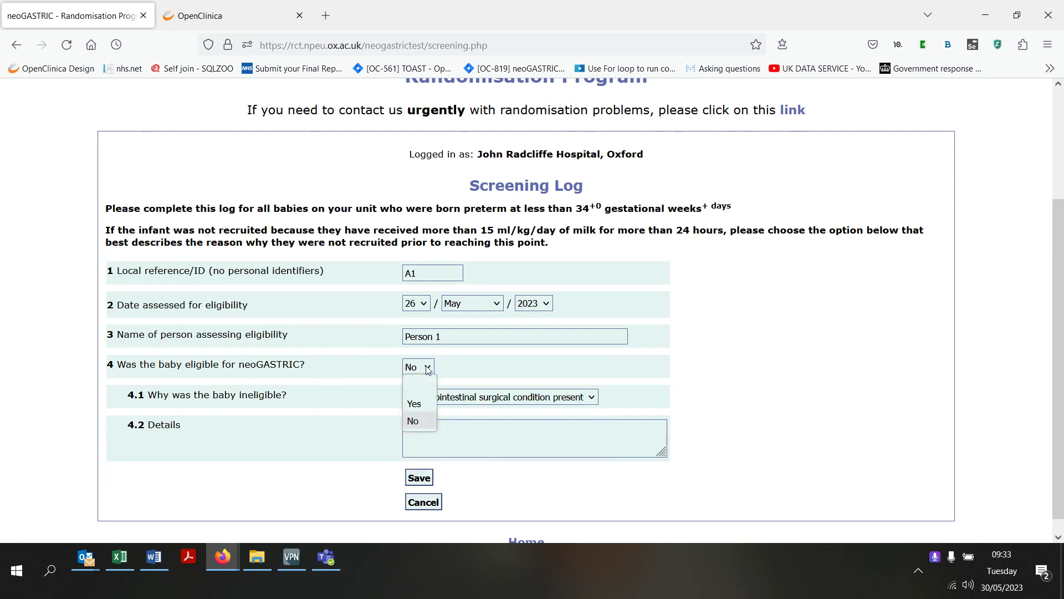
click(419, 405)
Step: Set question 5 randomised to No with reason 6, Staff unaware eligible baby was present
click(423, 433)
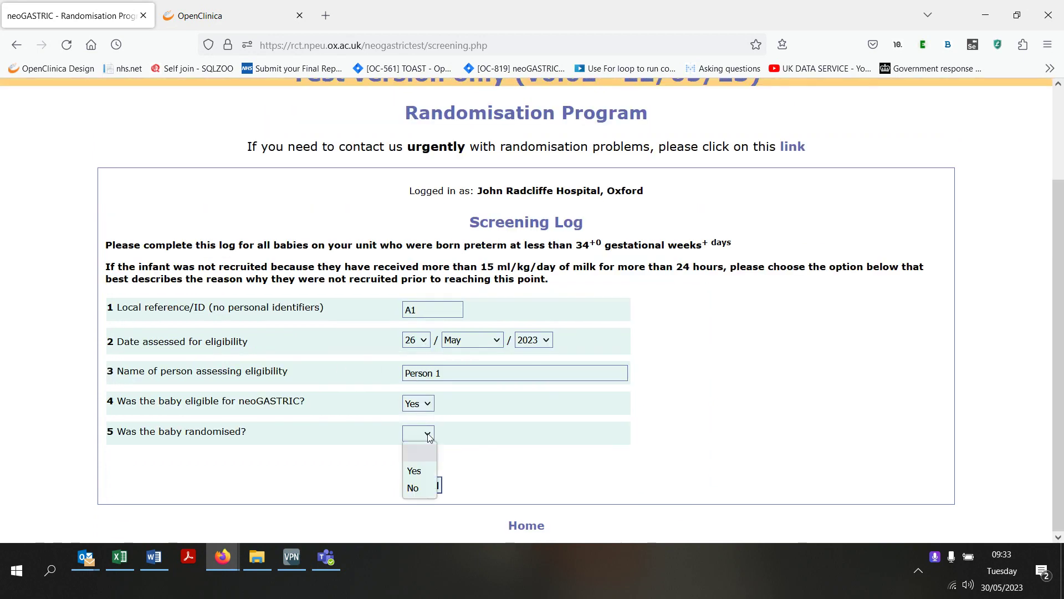
click(424, 488)
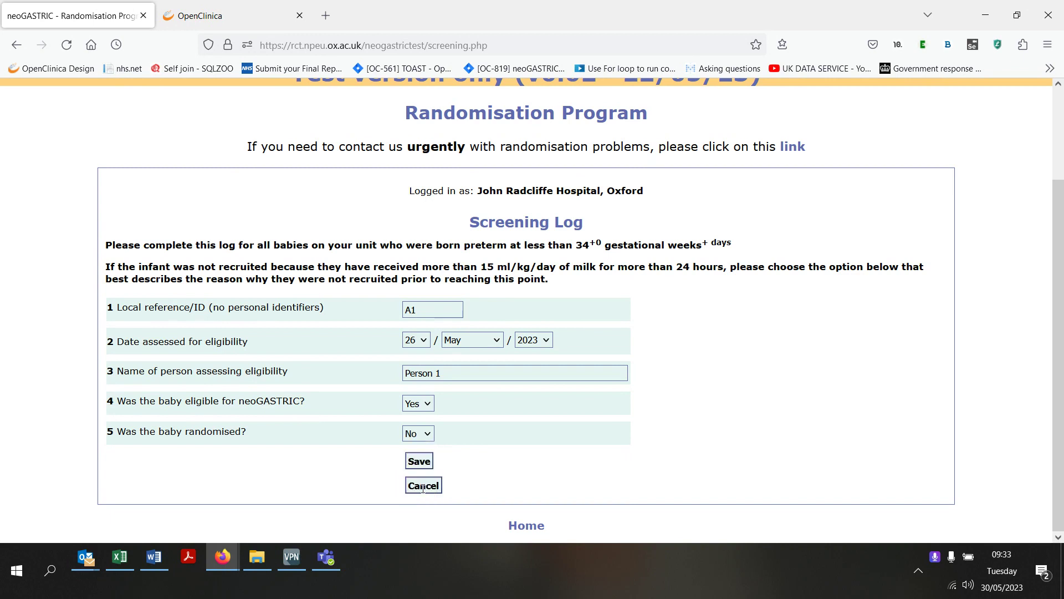
scroll(357, 334, down, 3)
click(472, 384)
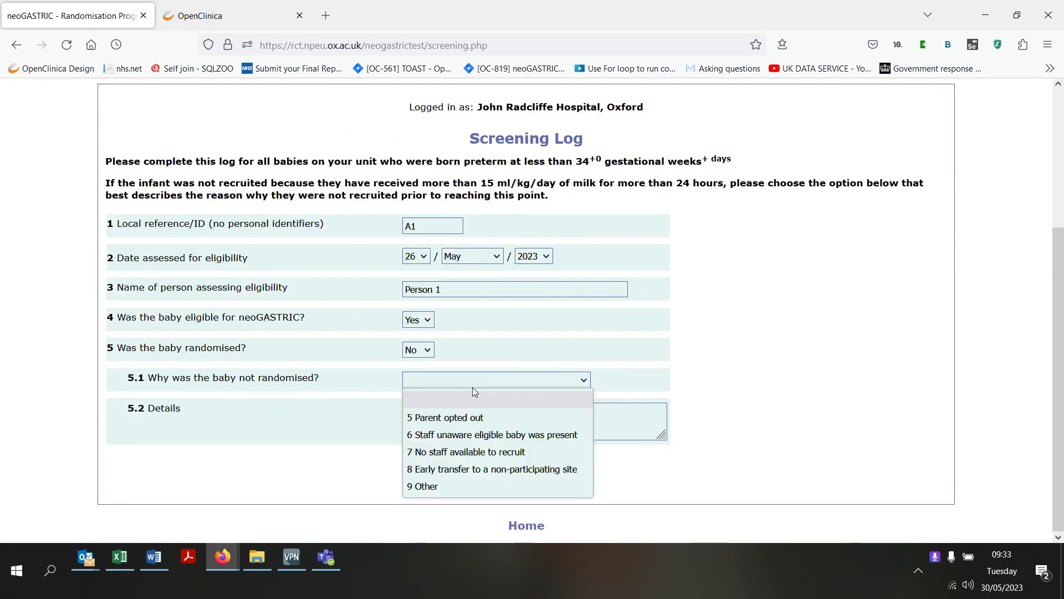
click(472, 436)
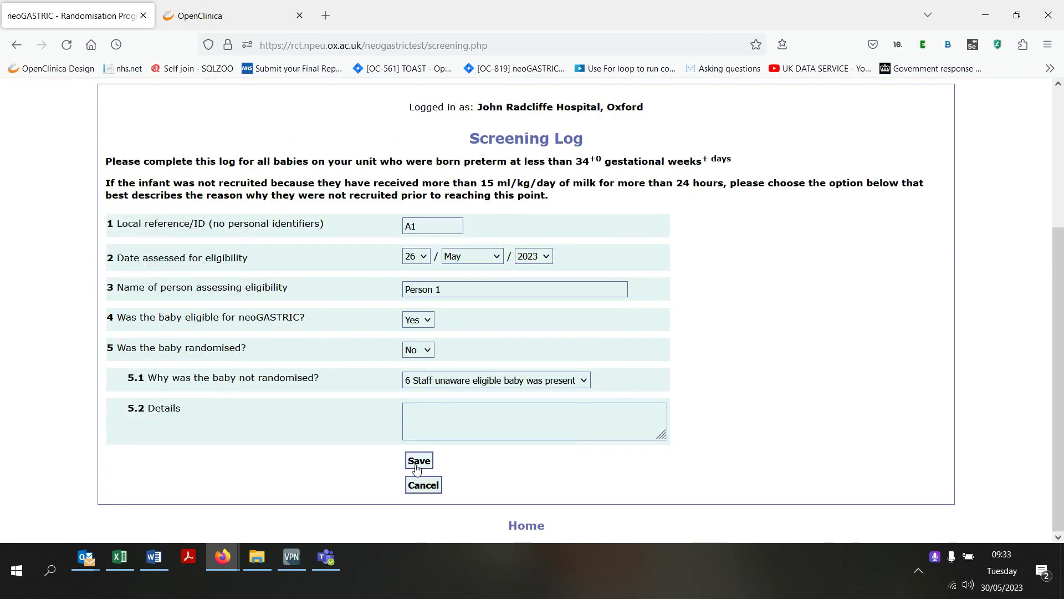
Step: Save screening entry A1 so the listing shows eligible Y, randomised N, reason 6
click(418, 461)
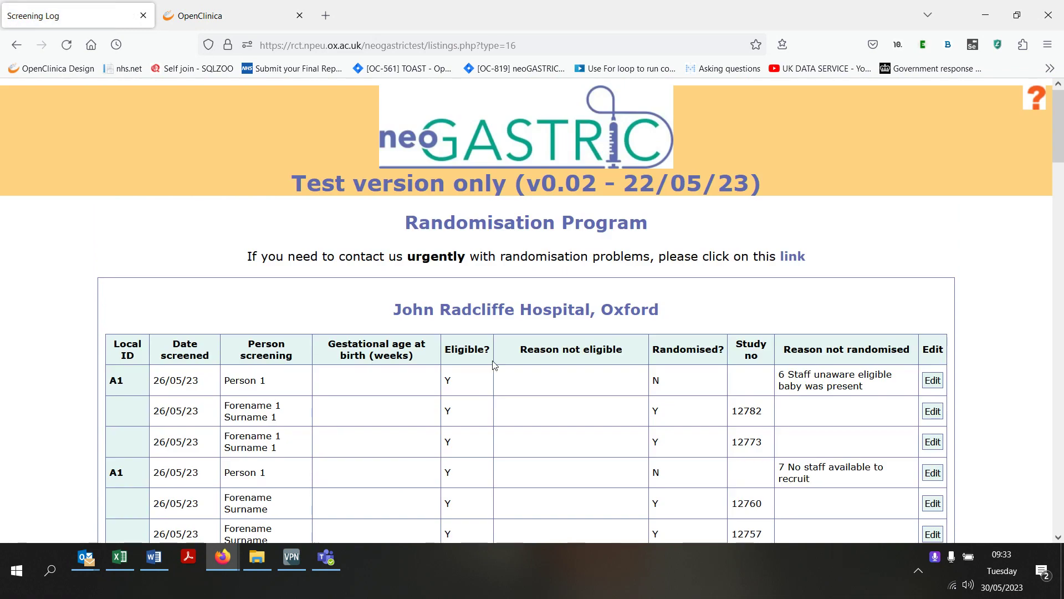